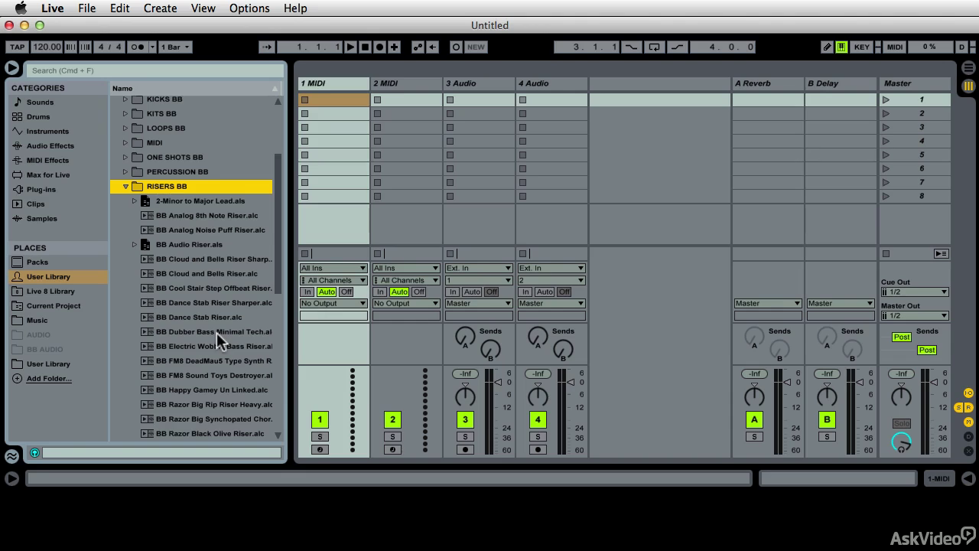
- Preview the BB Cloud and Bells Riser and BB Happy Gamey Un Linked clips in the RISERS BB folder
{"action": "scroll", "coordinate": [217, 332], "scroll_direction": "down", "scroll_amount": 2}
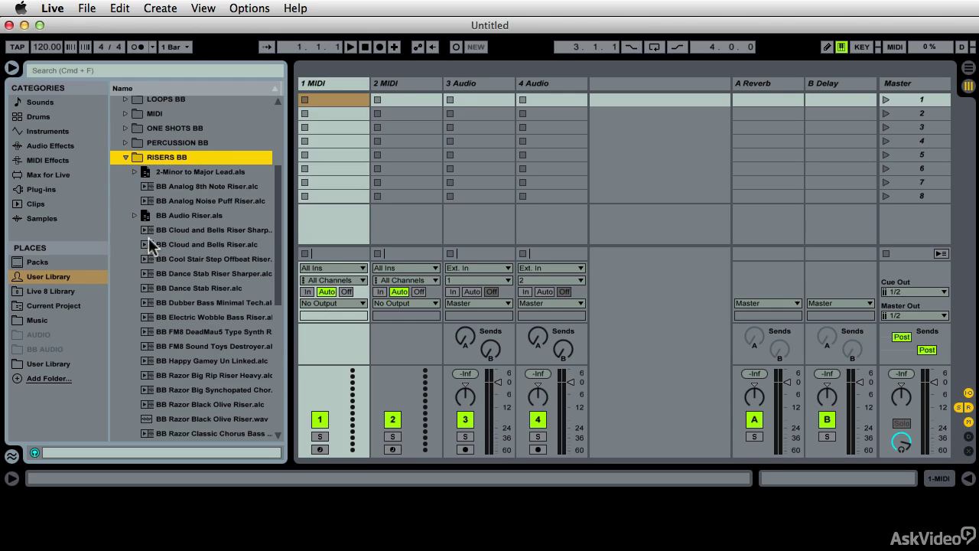
{"action": "left_click_drag", "start_coordinate": [276, 258], "coordinate": [304, 274]}
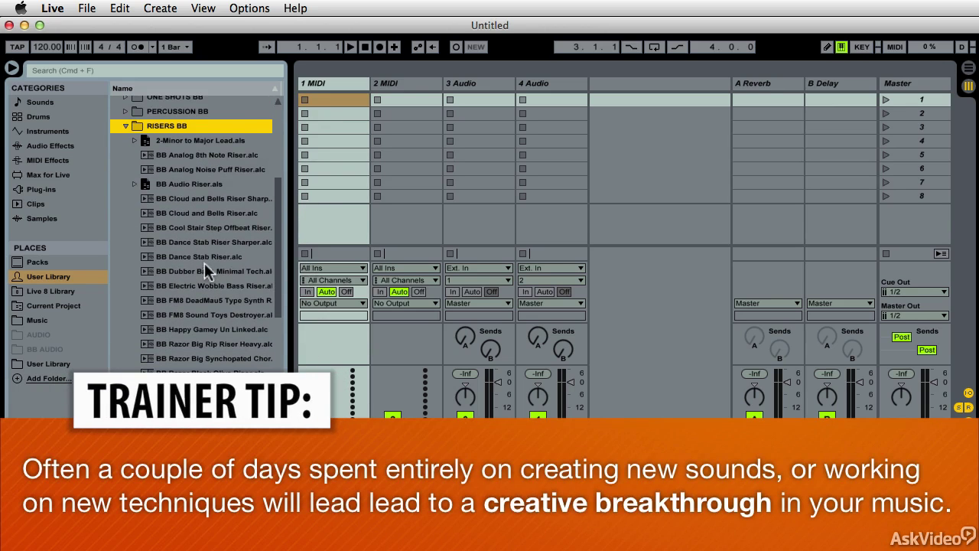
{"action": "left_click", "coordinate": [179, 210]}
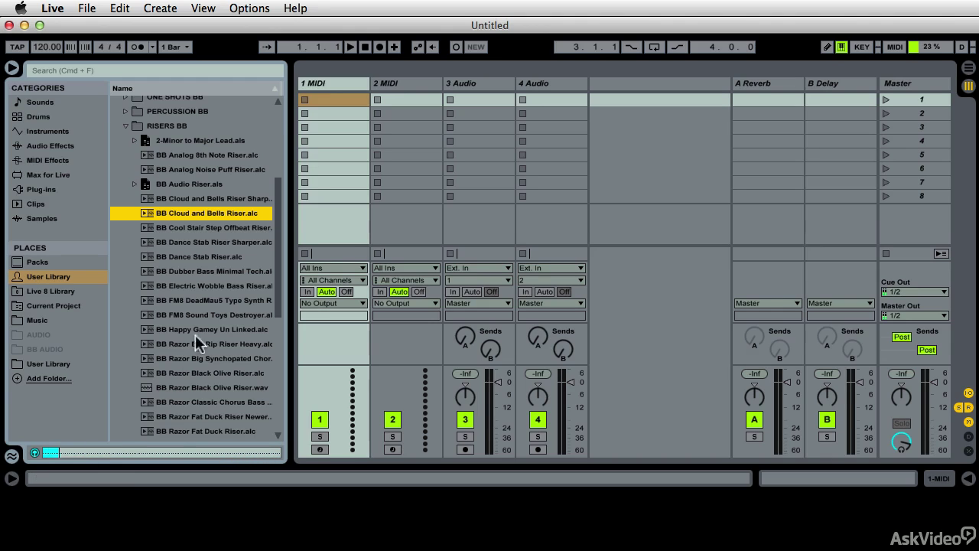
{"action": "left_click", "coordinate": [200, 328]}
{"action": "left_click", "coordinate": [114, 449]}
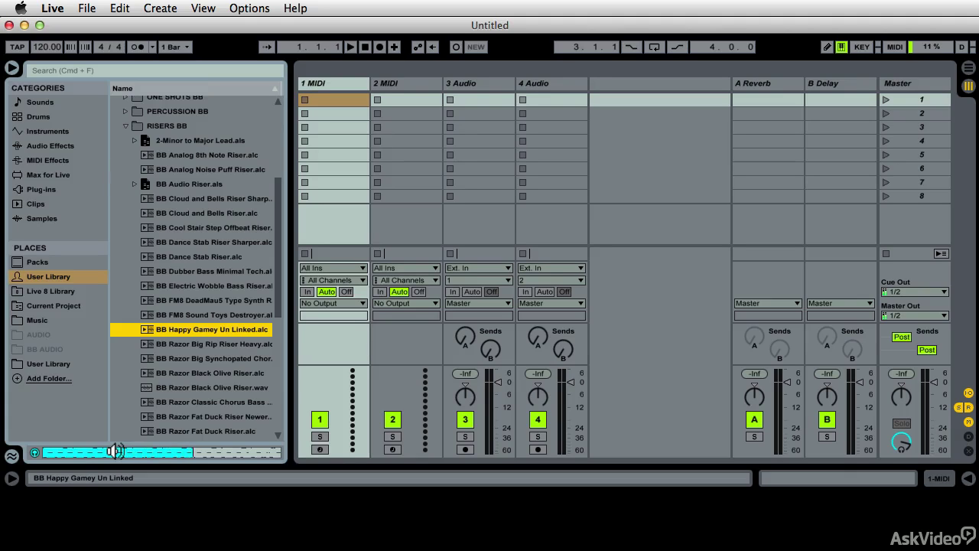
{"action": "scroll", "coordinate": [126, 375], "scroll_direction": "down", "scroll_amount": 1}
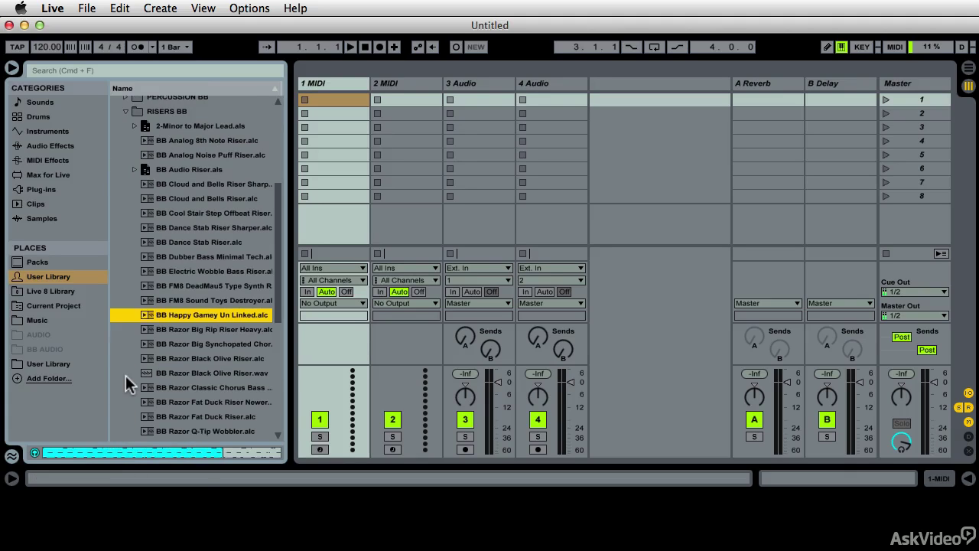
{"action": "scroll", "coordinate": [126, 375], "scroll_direction": "down", "scroll_amount": 3}
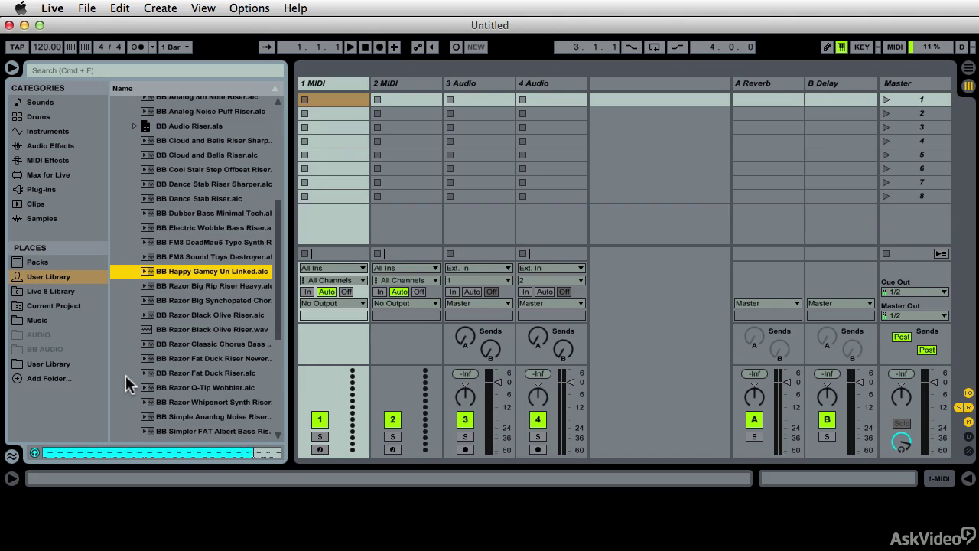
{"action": "scroll", "coordinate": [125, 375], "scroll_direction": "down", "scroll_amount": 1}
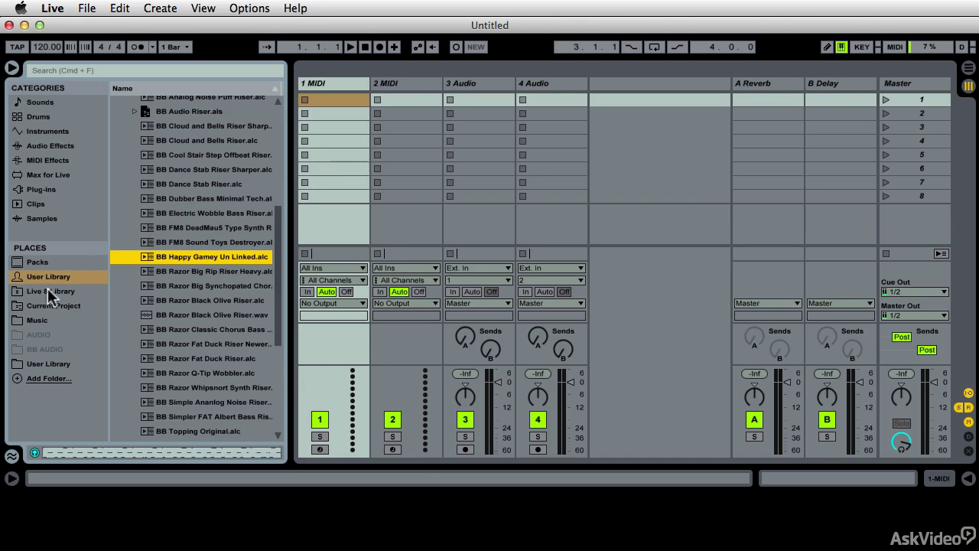
{"action": "scroll", "coordinate": [145, 167], "scroll_direction": "up", "scroll_amount": 10}
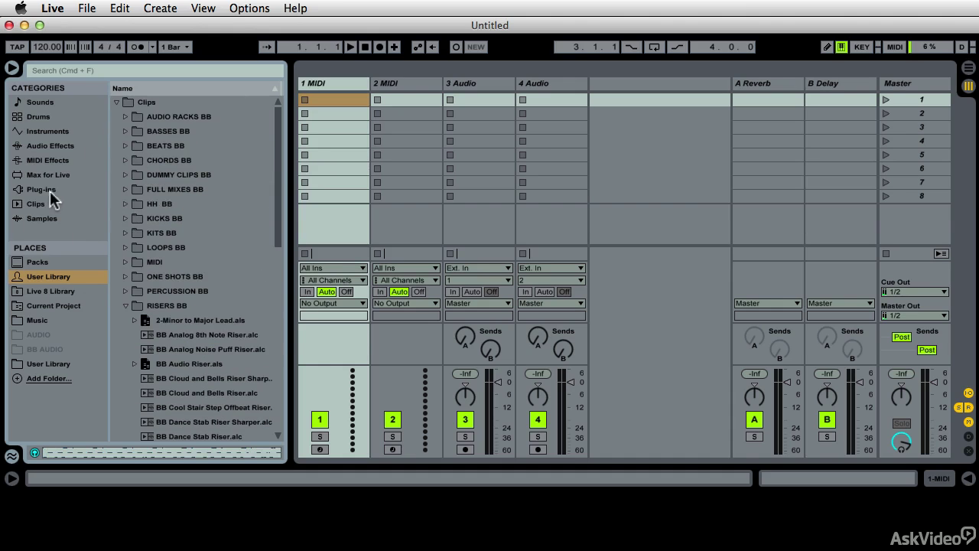
- Load the Bright Saw Lead preset from the Analog instrument's Synth Lead folder onto the first MIDI track
{"action": "left_click", "coordinate": [48, 131]}
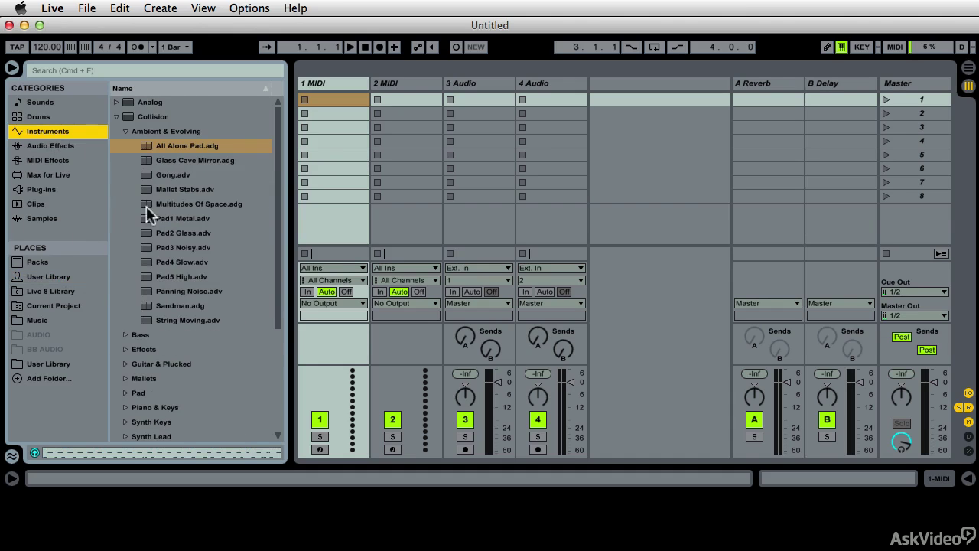
{"action": "left_click", "coordinate": [117, 116]}
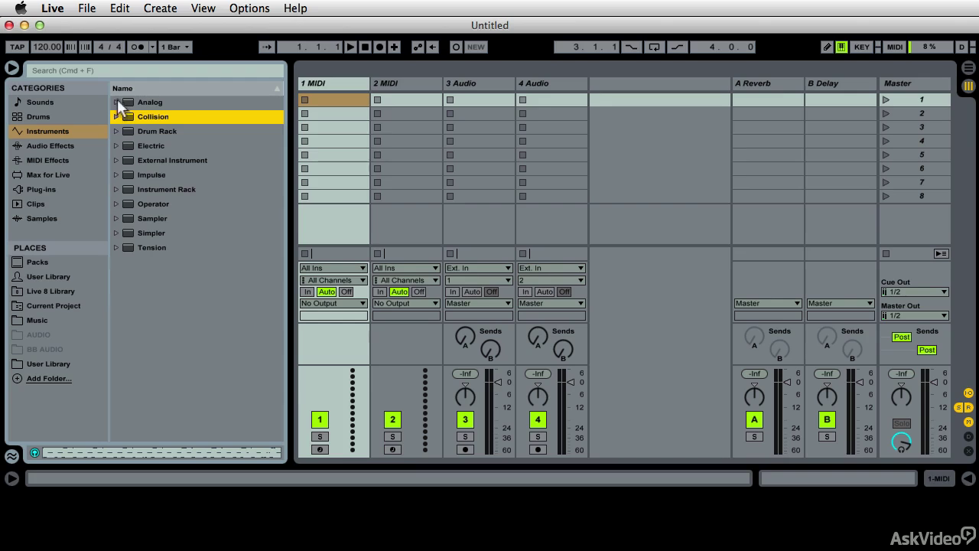
{"action": "left_click", "coordinate": [117, 101]}
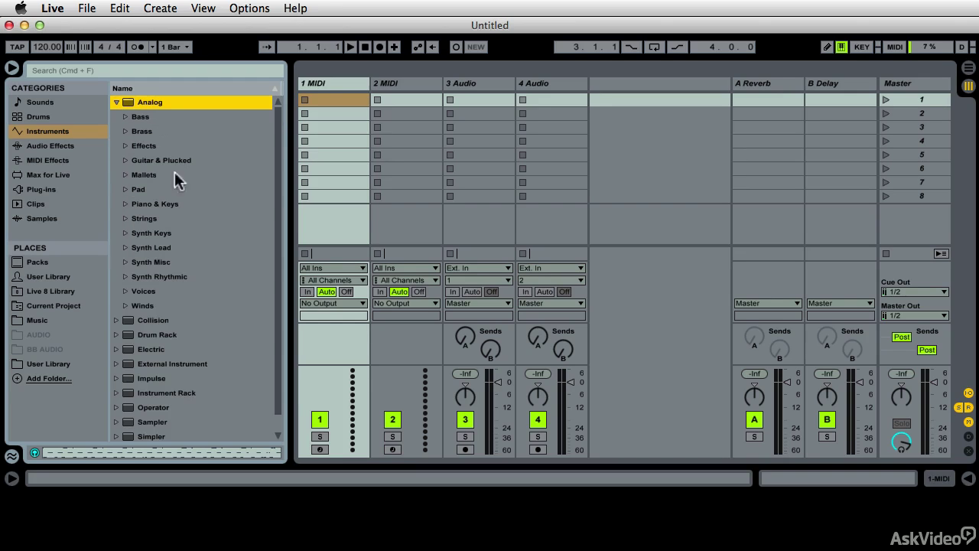
{"action": "left_click", "coordinate": [125, 232]}
{"action": "left_click", "coordinate": [125, 232]}
{"action": "left_click", "coordinate": [126, 247]}
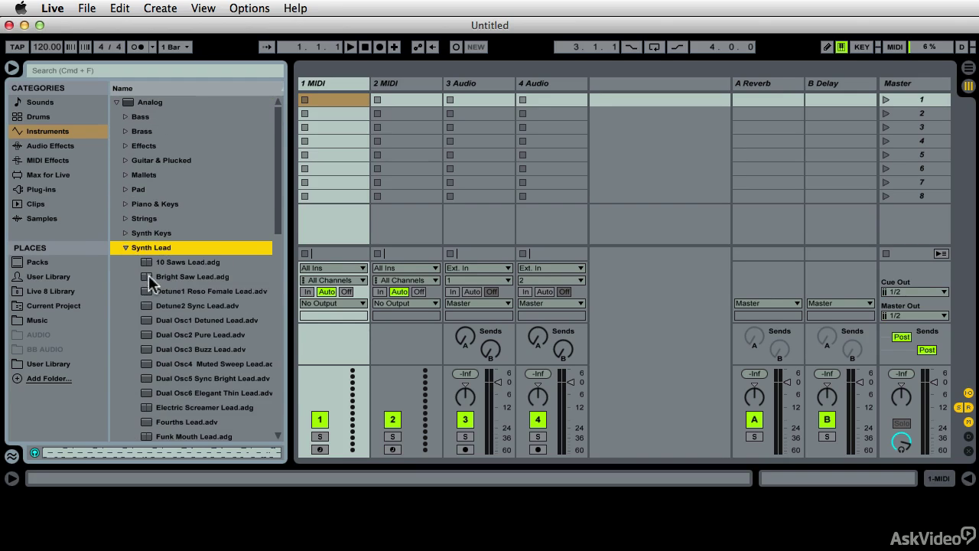
{"action": "left_click_drag", "start_coordinate": [150, 276], "coordinate": [325, 102]}
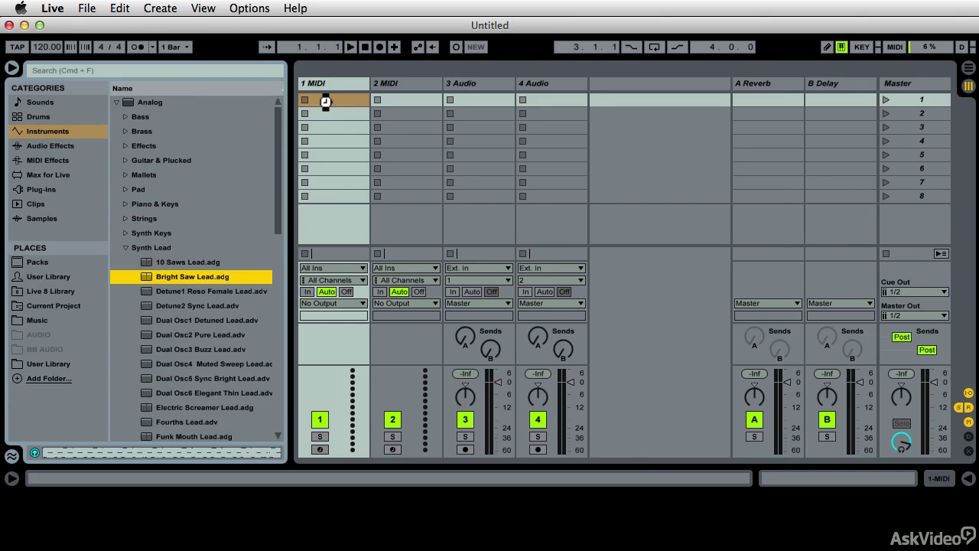
- Insert a MIDI clip in the first slot of the Bright Saw Lead track and fill its bar with 1/8 notes on B3
{"action": "right_click", "coordinate": [325, 96]}
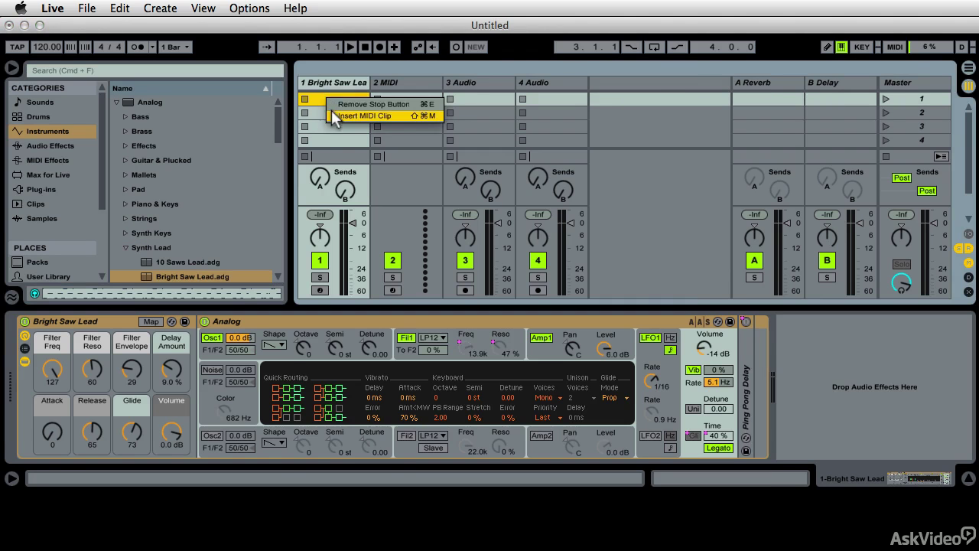
{"action": "left_click", "coordinate": [331, 110]}
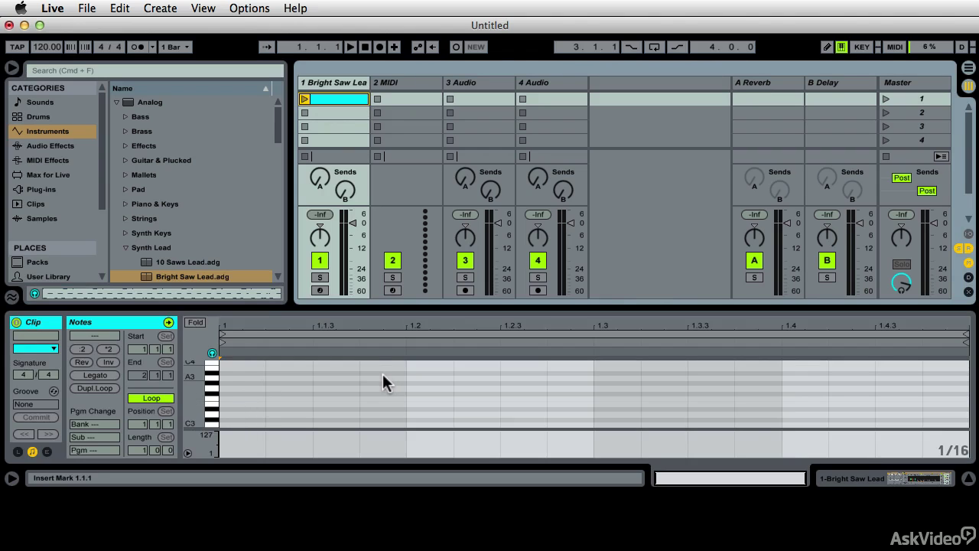
{"action": "key", "text": "b"}
{"action": "right_click", "coordinate": [256, 375]}
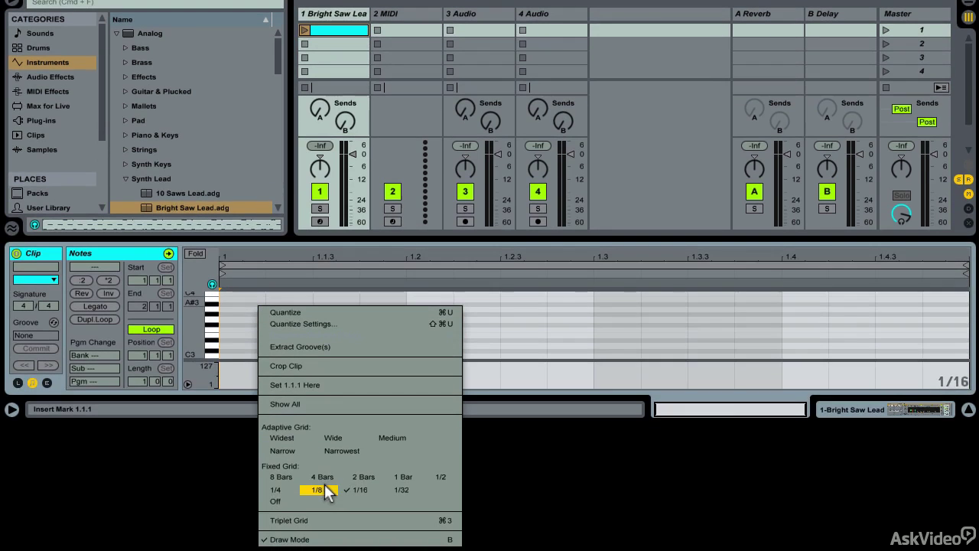
{"action": "left_click", "coordinate": [316, 489]}
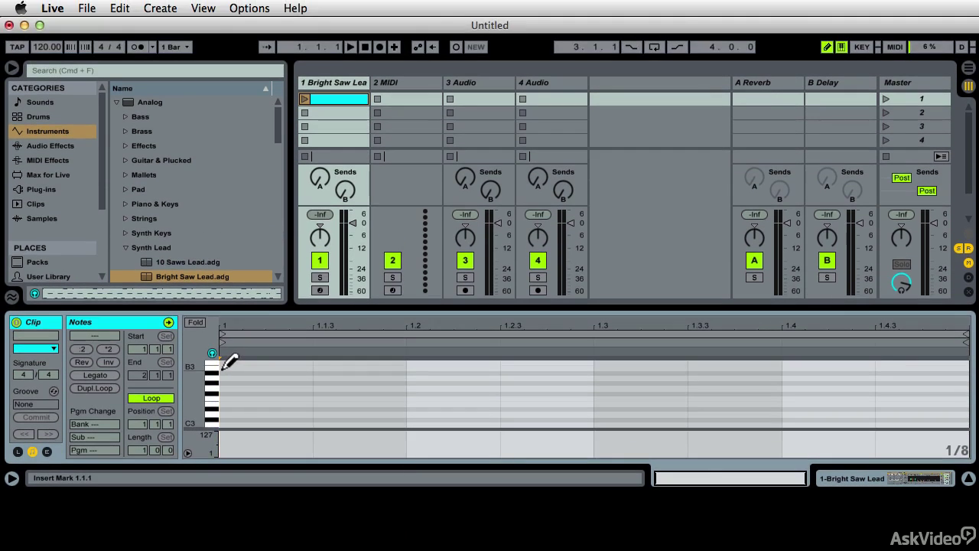
{"action": "left_click_drag", "start_coordinate": [227, 366], "coordinate": [922, 371]}
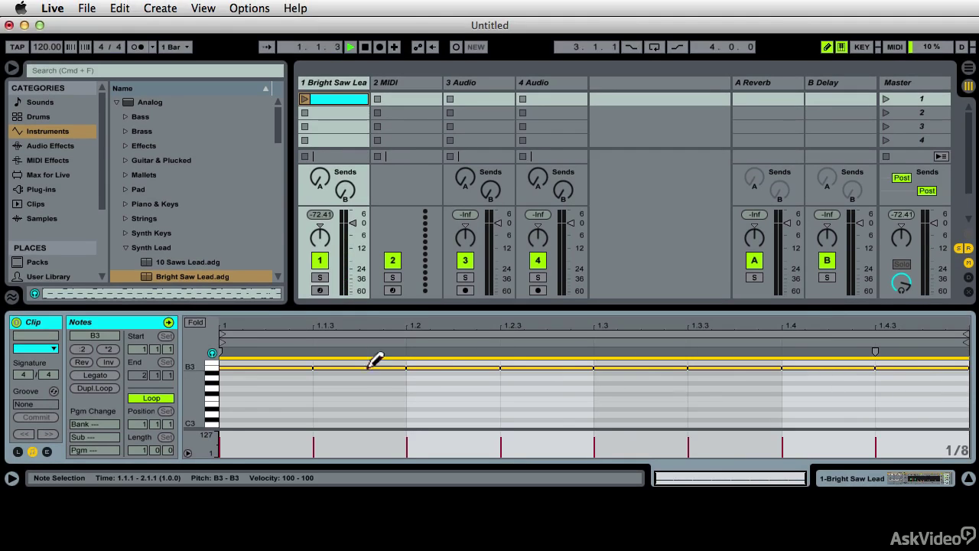
- Launch the new clip to audition the repeated B3 notes, and stop playback
{"action": "left_click", "coordinate": [304, 99]}
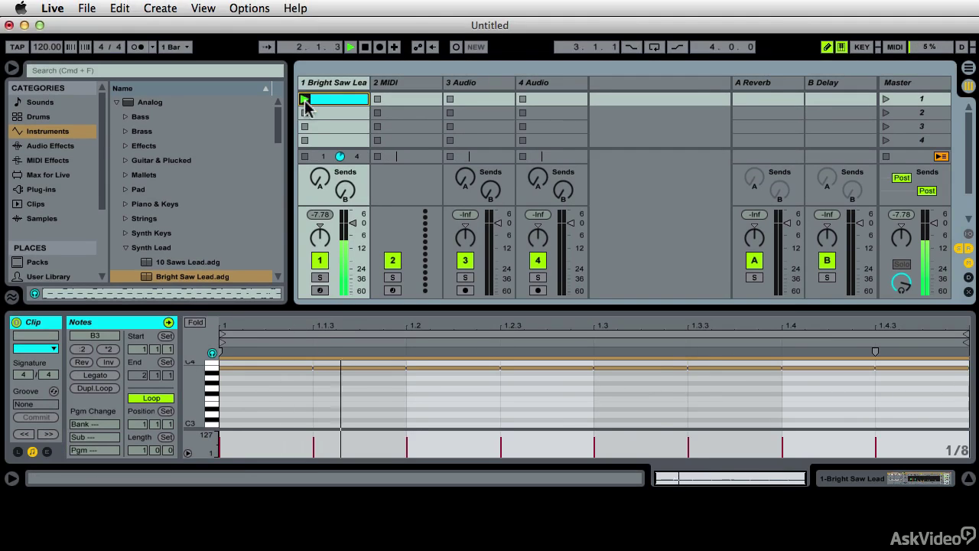
{"action": "left_click", "coordinate": [324, 323]}
{"action": "key", "text": "space"}
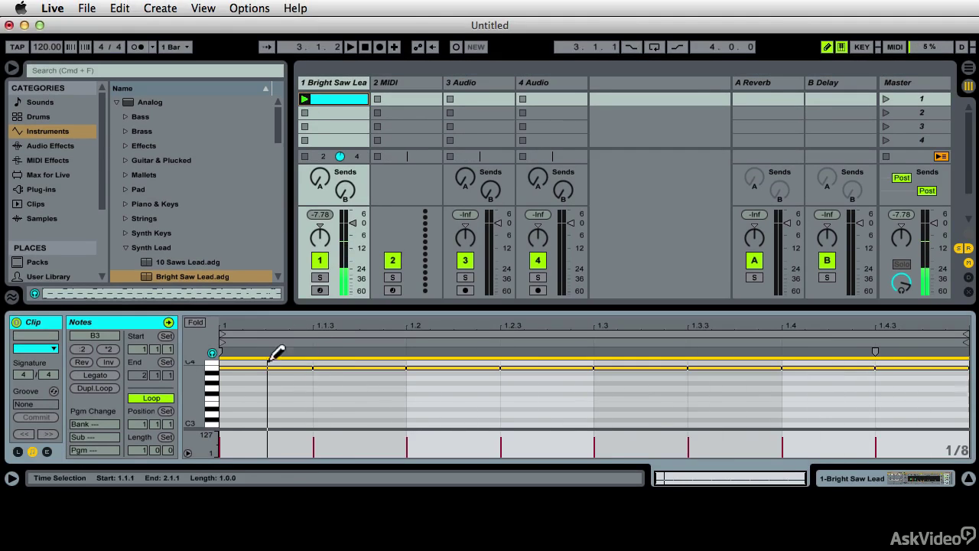
- Select all the B3 notes, leave draw mode and shorten them together to about a fifth of their length
{"action": "left_click", "coordinate": [213, 369]}
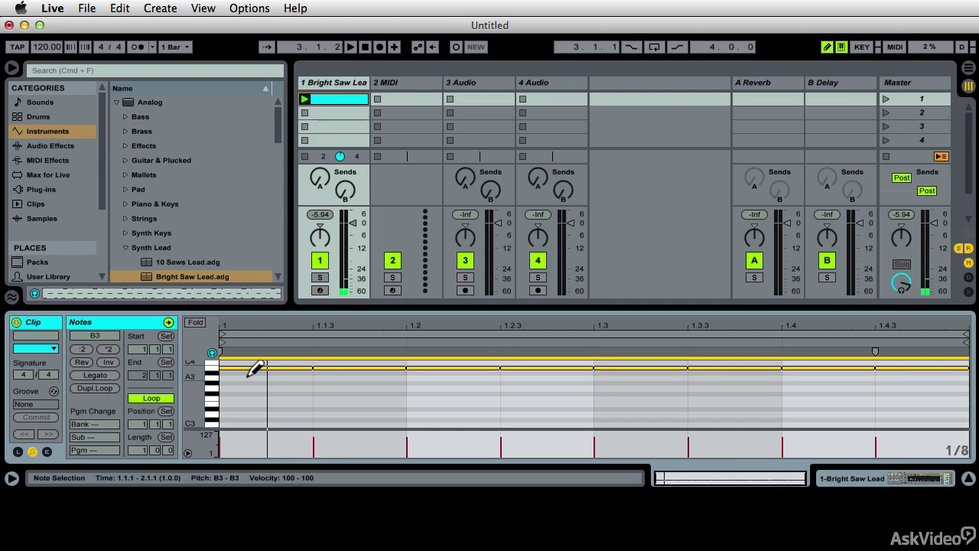
{"action": "key", "text": "b"}
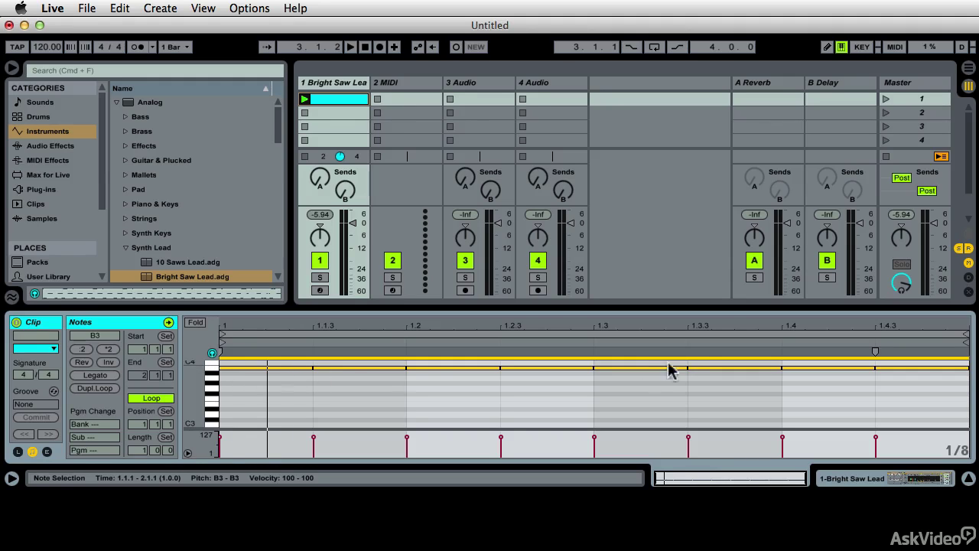
{"action": "left_click_drag", "start_coordinate": [311, 369], "coordinate": [237, 375]}
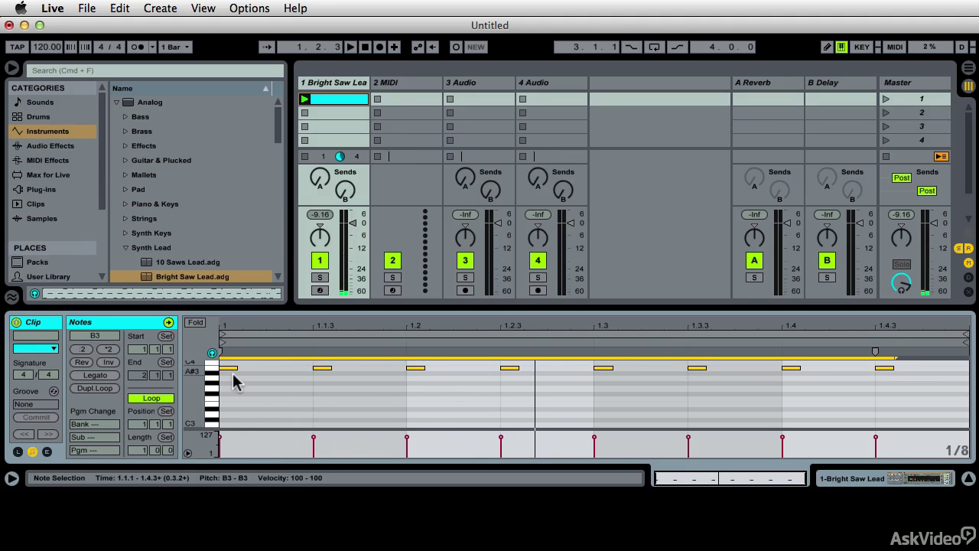
- Set the grid to 1/16 and copy all the B3 notes down to C#1, offset by one sixteenth
{"action": "right_click", "coordinate": [274, 374]}
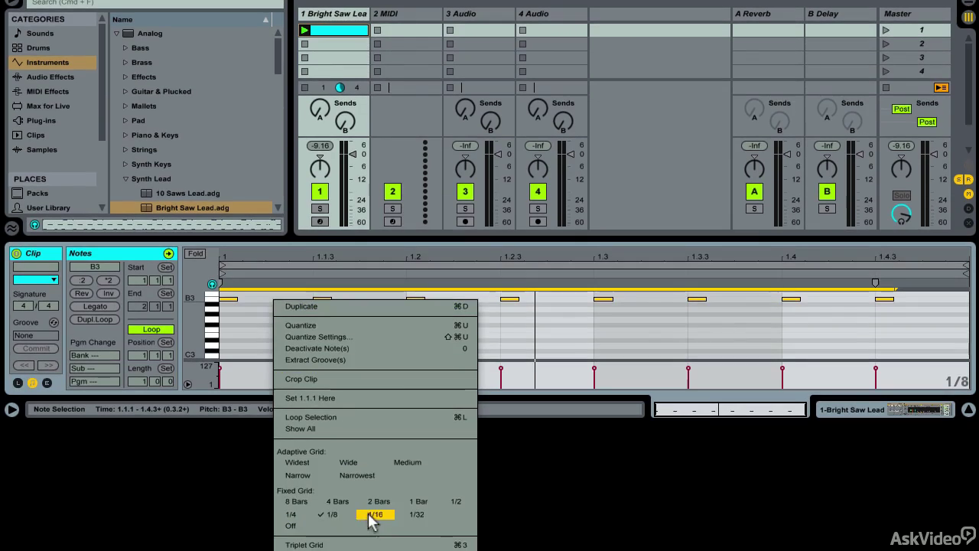
{"action": "left_click", "coordinate": [370, 550]}
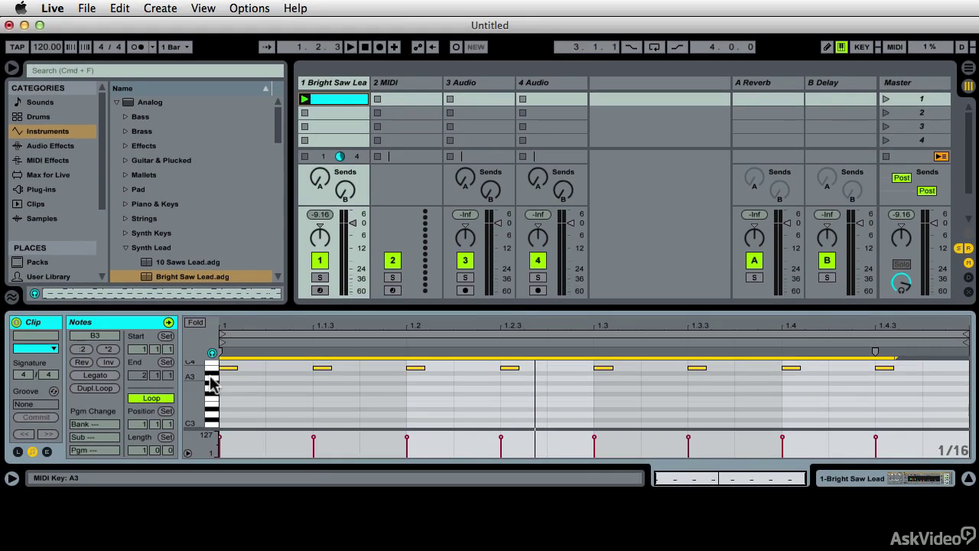
{"action": "left_click", "coordinate": [212, 305]}
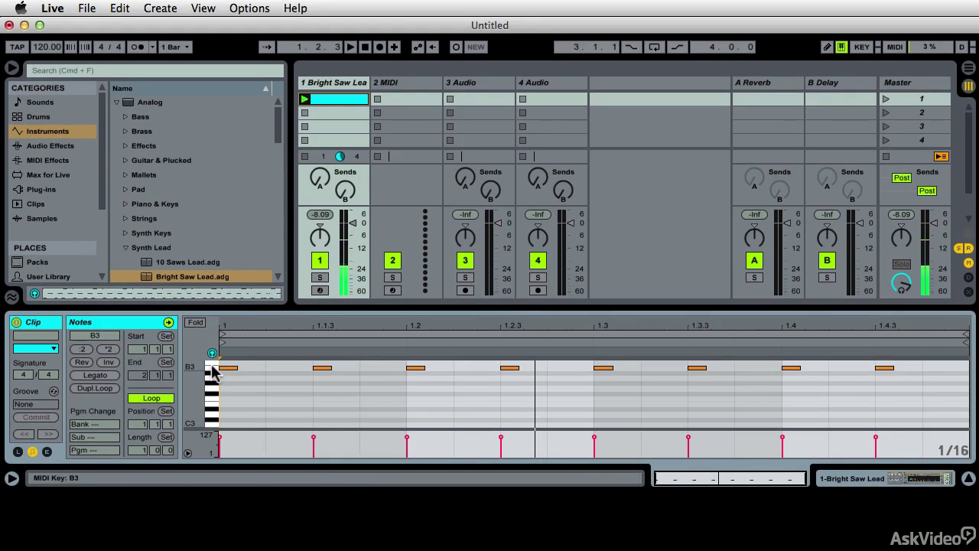
{"action": "left_click", "coordinate": [212, 368]}
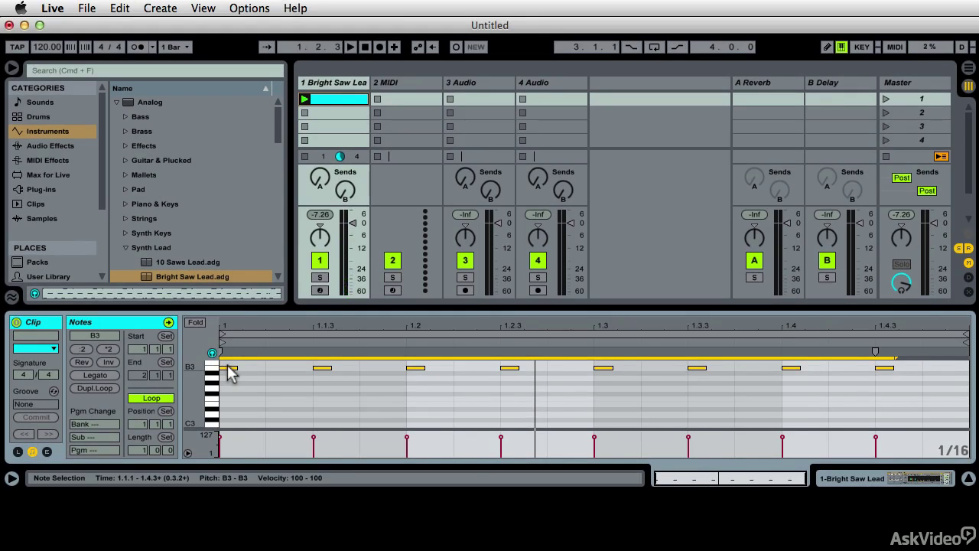
{"action": "left_click_drag", "start_coordinate": [230, 372], "coordinate": [273, 418]}
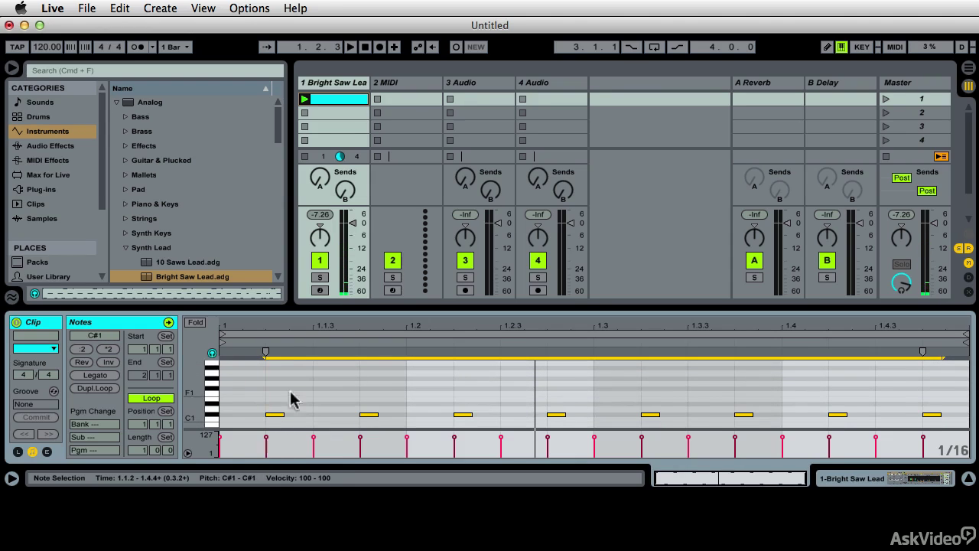
- Fold the note editor to the used pitches and audition the alternating B3 and C#1 pattern
{"action": "left_click", "coordinate": [195, 322]}
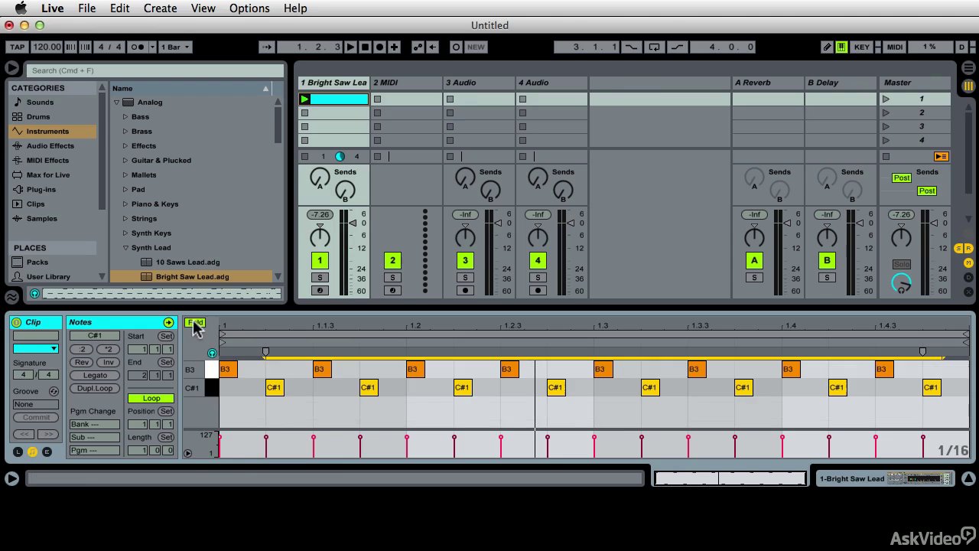
{"action": "key", "text": "space"}
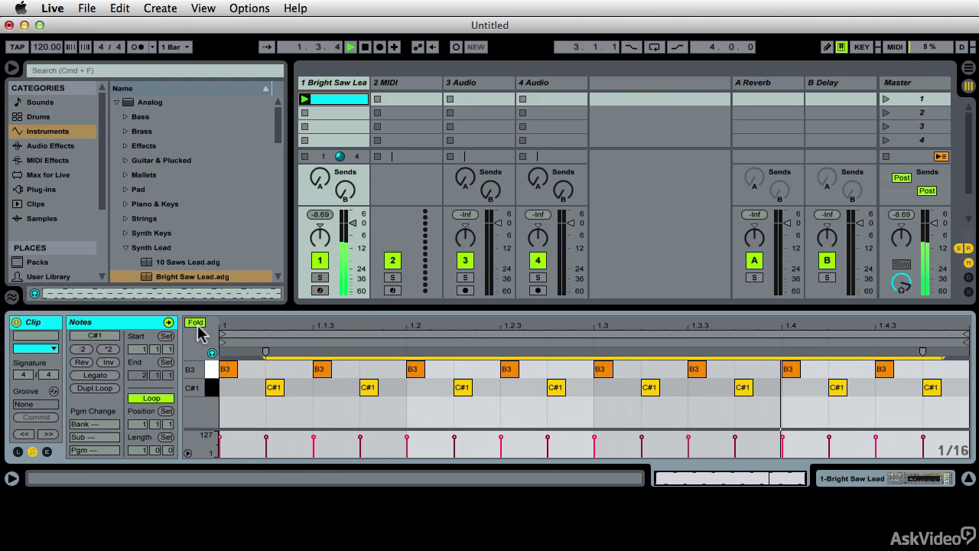
{"action": "key", "text": "space"}
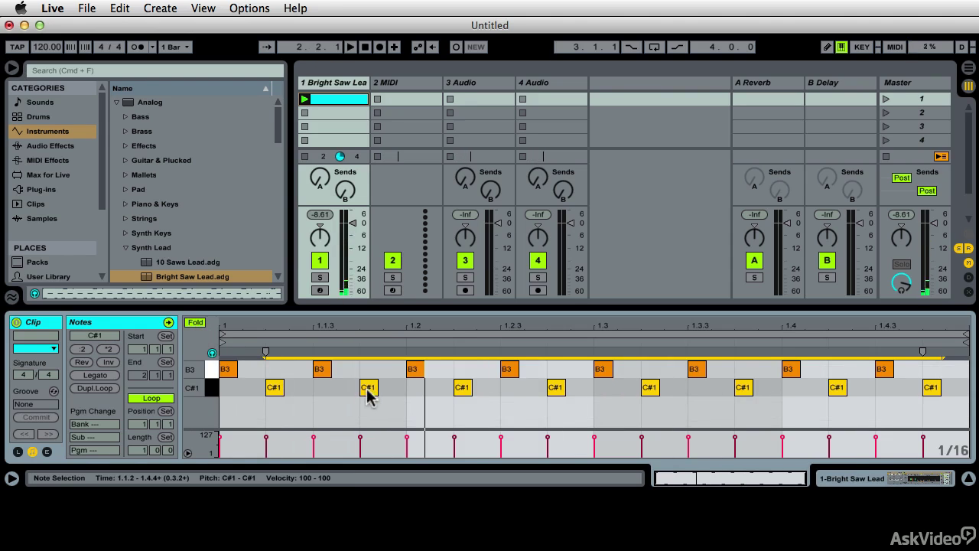
- Copy the C#1 notes so each copy starts right after a B3 note, and audition the pattern
{"action": "left_click_drag", "start_coordinate": [367, 390], "coordinate": [340, 394]}
{"action": "key", "text": "space"}
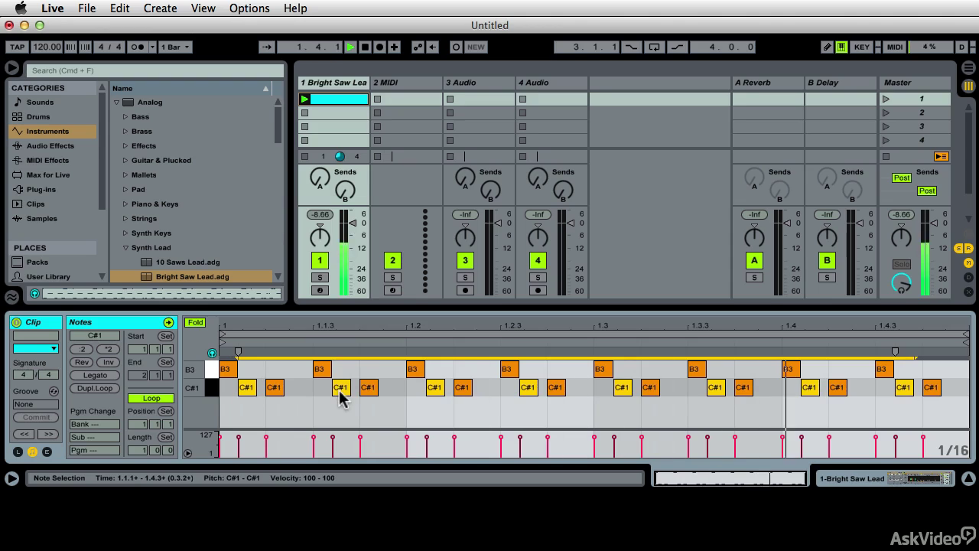
{"action": "key", "text": "space"}
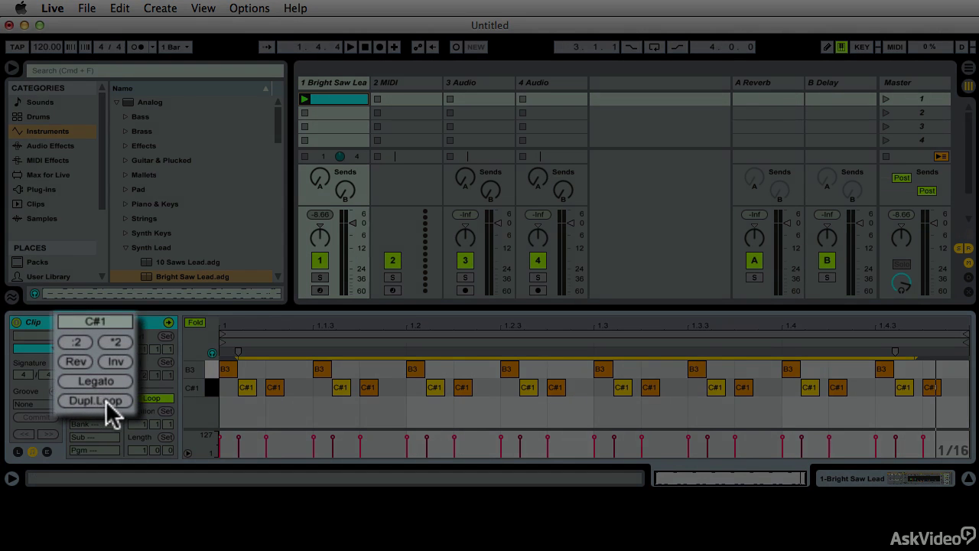
- Duplicate the clip's loop twice to a length of four bars and audition it
{"action": "left_click", "coordinate": [106, 400]}
{"action": "left_click", "coordinate": [105, 400]}
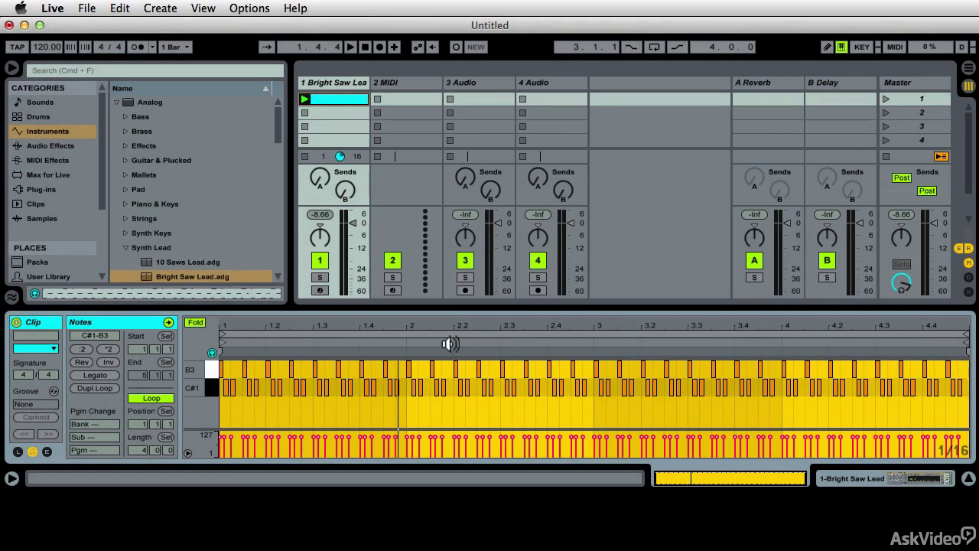
{"action": "key", "text": "space"}
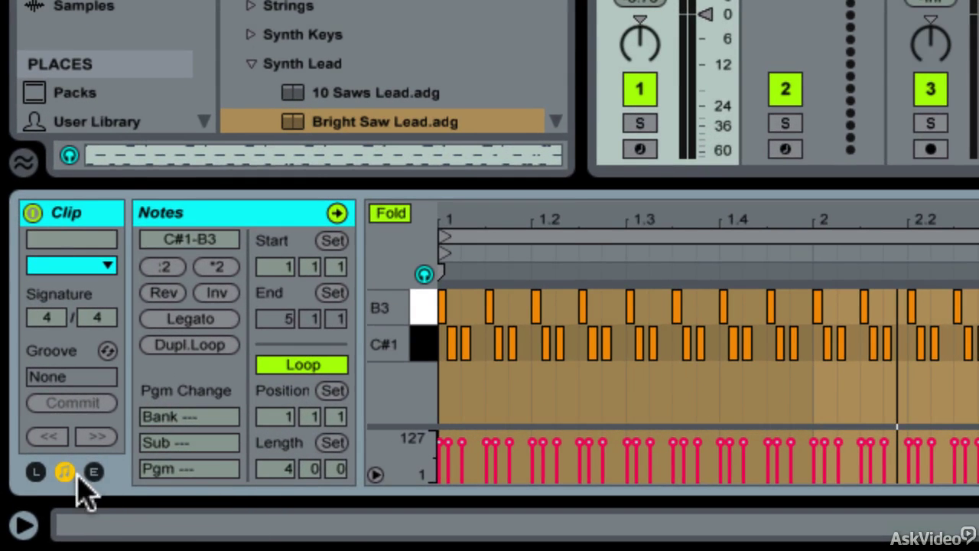
- Show the clip's envelopes and select the MIDI Ctrl Pitch Bend envelope for editing
{"action": "left_click", "coordinate": [94, 474]}
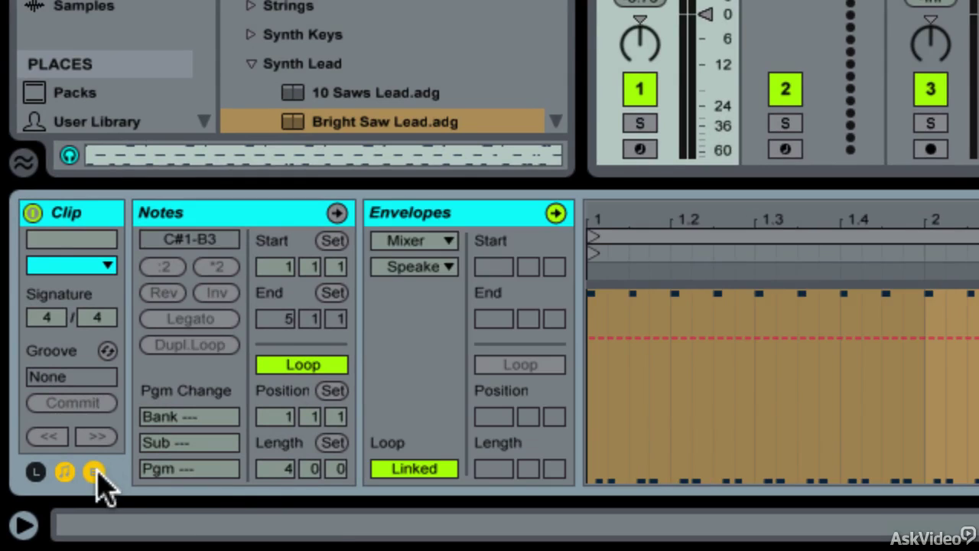
{"action": "left_click", "coordinate": [444, 242]}
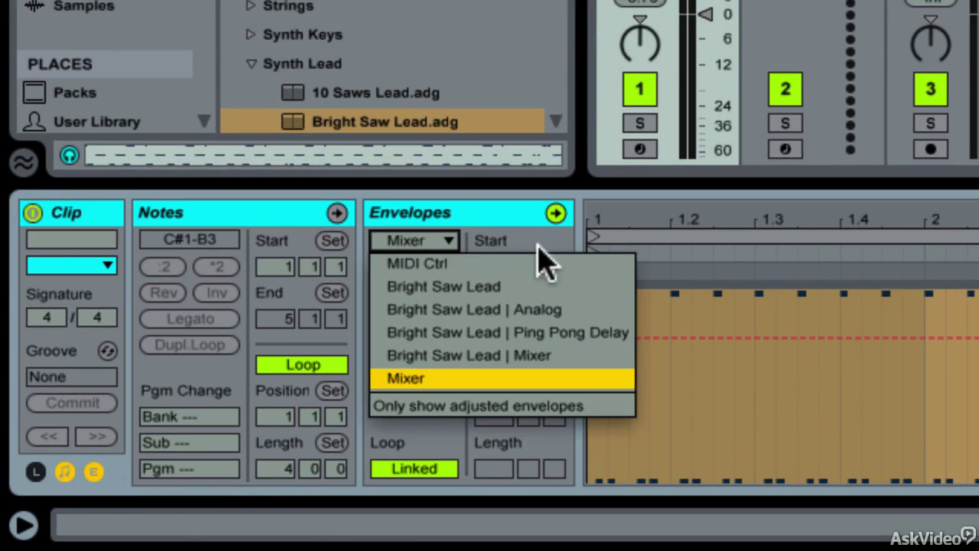
{"action": "left_click", "coordinate": [451, 263]}
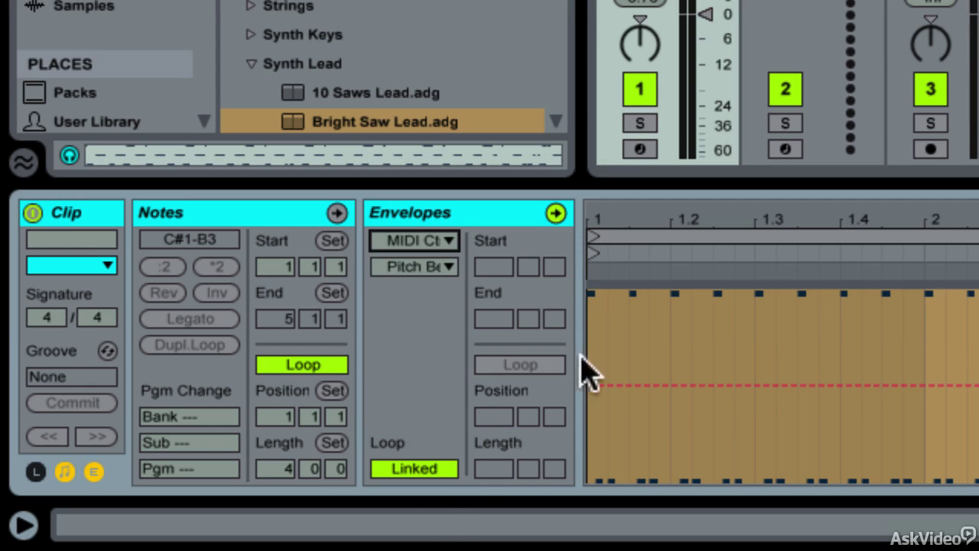
{"action": "left_click", "coordinate": [436, 270]}
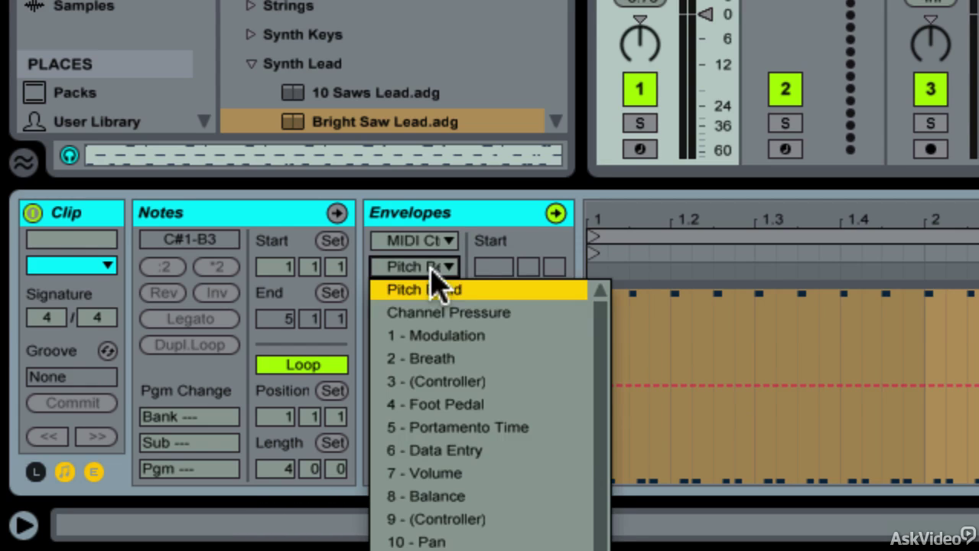
{"action": "left_click", "coordinate": [499, 289]}
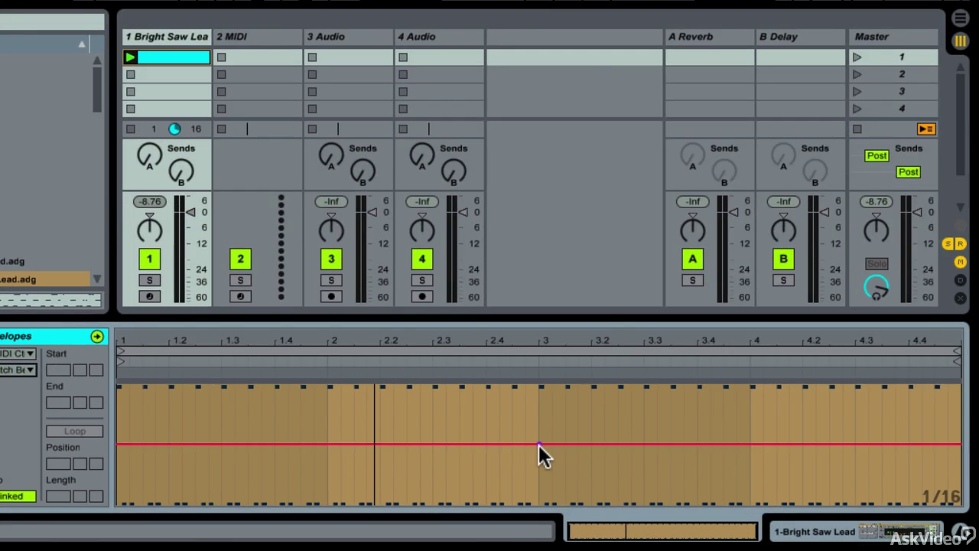
- Draw a rising pitch bend ramp from -8192 at bar 1, through the centre at bar 3, to maximum at the clip's end, and audition it
{"action": "left_click", "coordinate": [538, 445]}
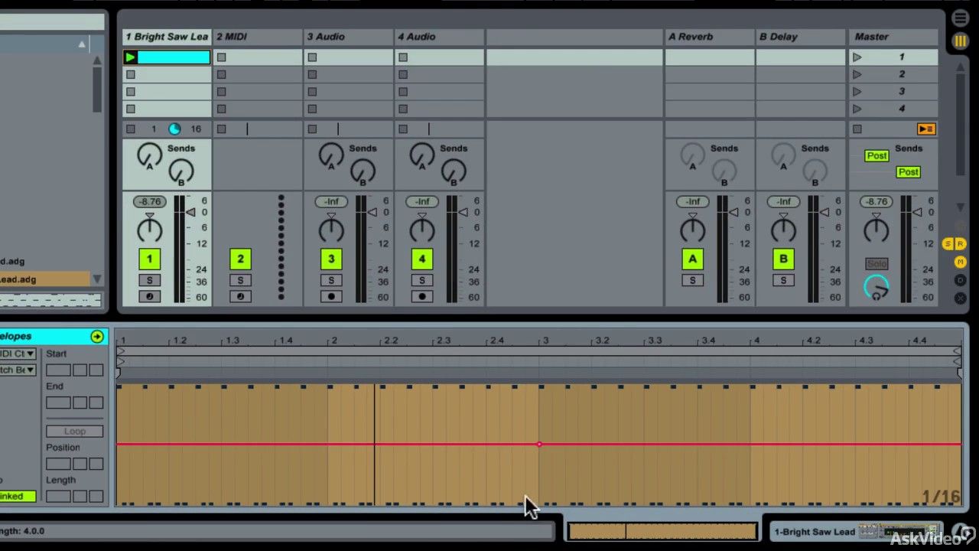
{"action": "left_click", "coordinate": [622, 476]}
{"action": "left_click", "coordinate": [788, 417]}
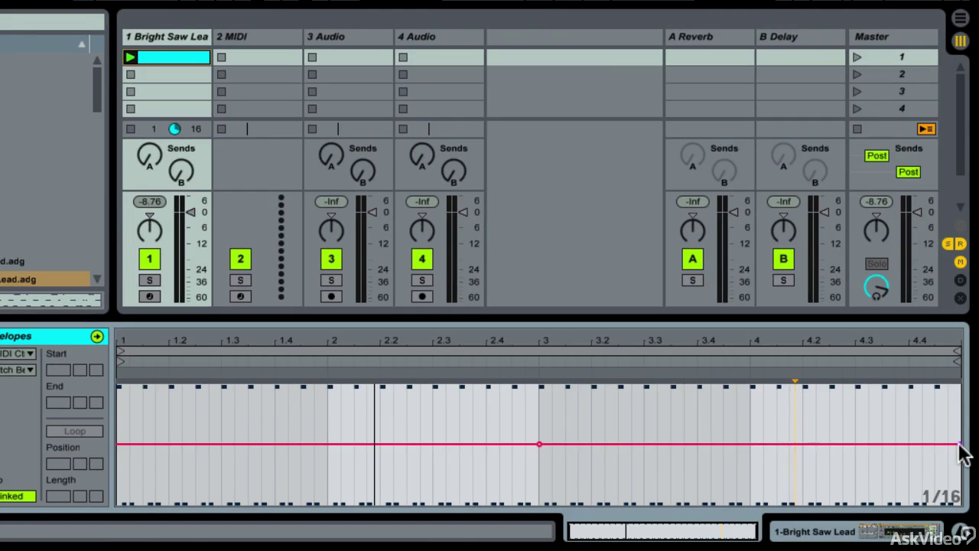
{"action": "left_click_drag", "start_coordinate": [959, 445], "coordinate": [959, 385]}
{"action": "left_click_drag", "start_coordinate": [116, 444], "coordinate": [119, 503]}
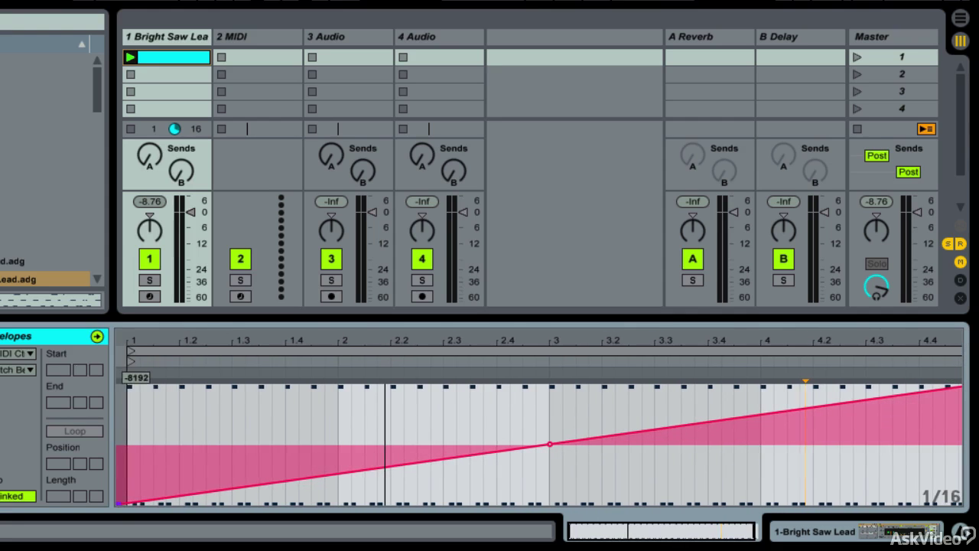
{"action": "left_click", "coordinate": [130, 56]}
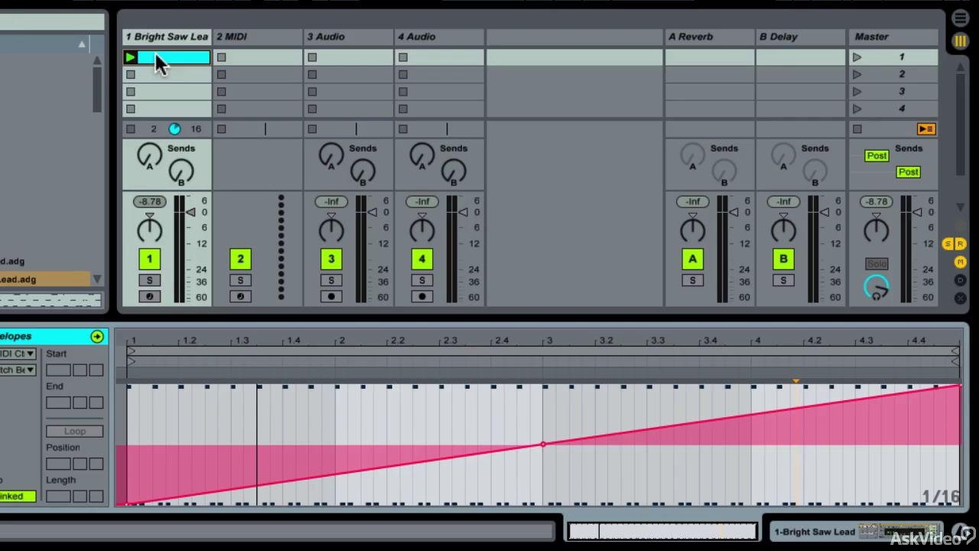
- Rename the clip on the Bright Saw Lead track as BB Flatter Riser
{"action": "key", "text": "ctrl+r"}
{"action": "type", "text": "BB"}
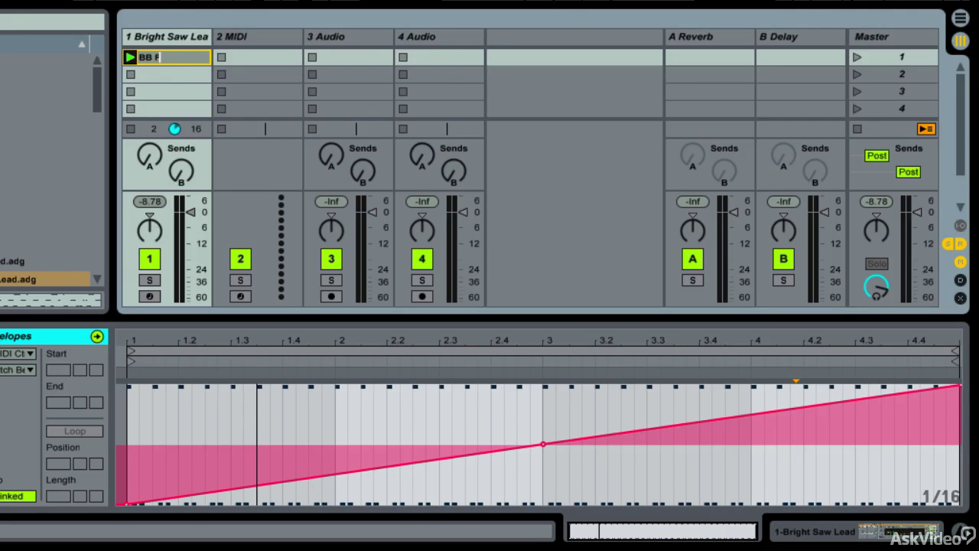
{"action": "type", "text": " Flatter Riser"}
{"action": "key", "text": "Return"}
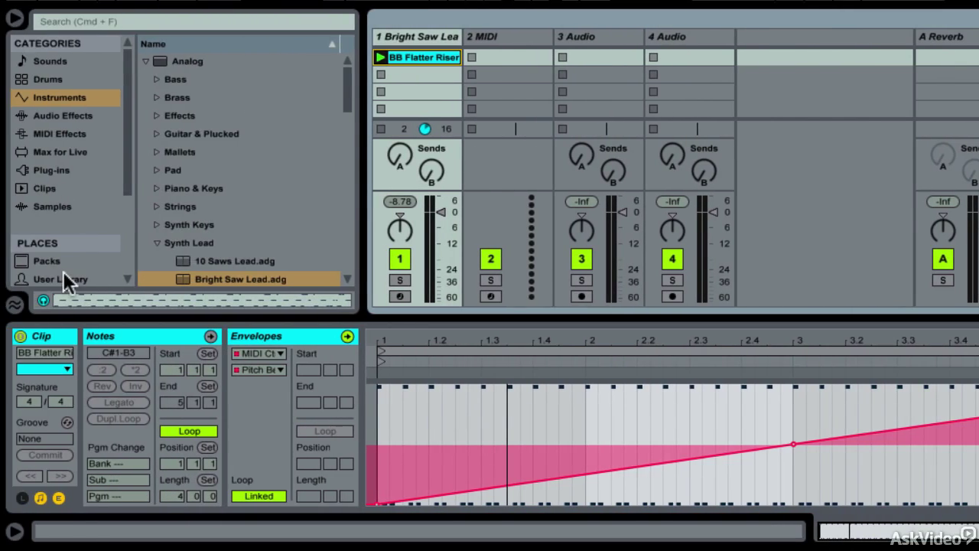
- Find the RISERS BB folder in the User Library's Clips and reveal it in Finder
{"action": "left_click", "coordinate": [68, 277]}
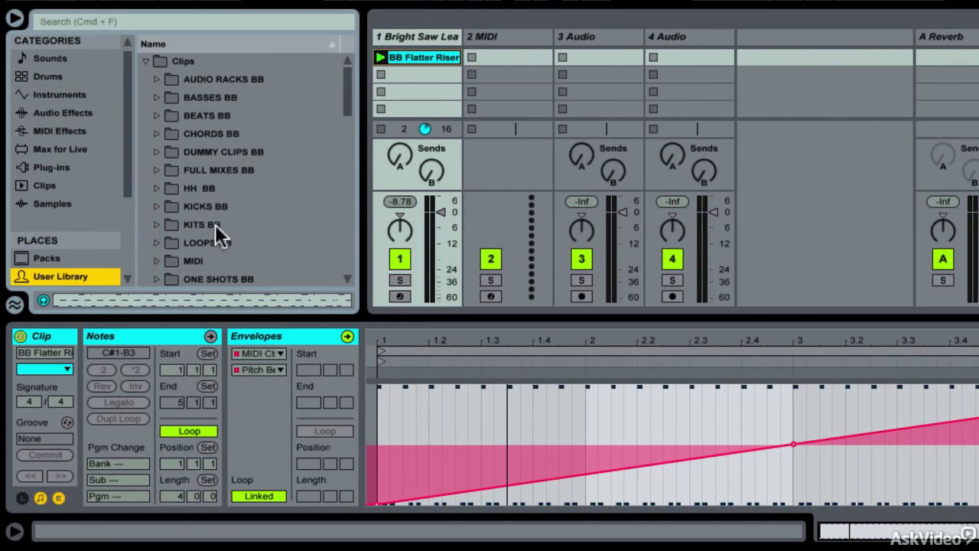
{"action": "scroll", "coordinate": [190, 183], "scroll_direction": "down", "scroll_amount": 3}
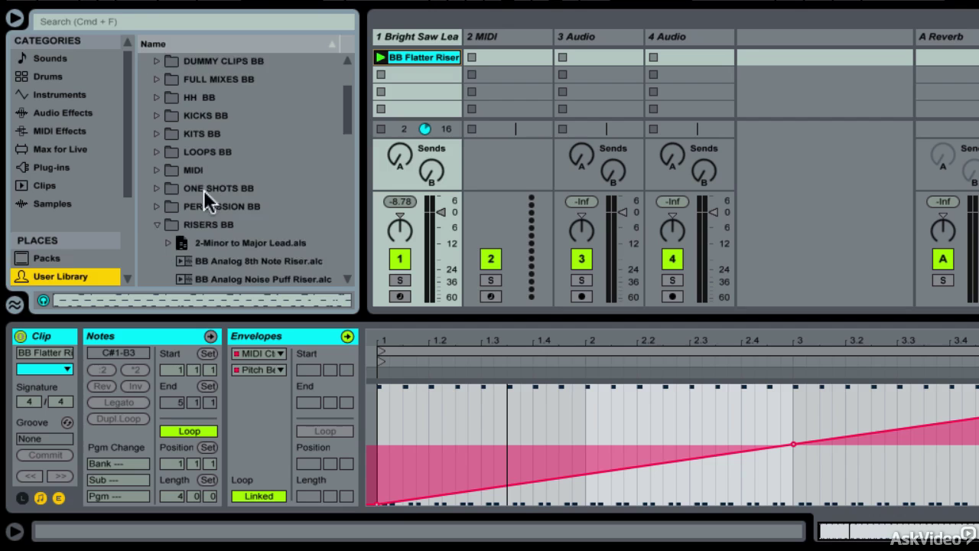
{"action": "left_click", "coordinate": [204, 224]}
{"action": "right_click", "coordinate": [202, 219]}
{"action": "left_click", "coordinate": [242, 283]}
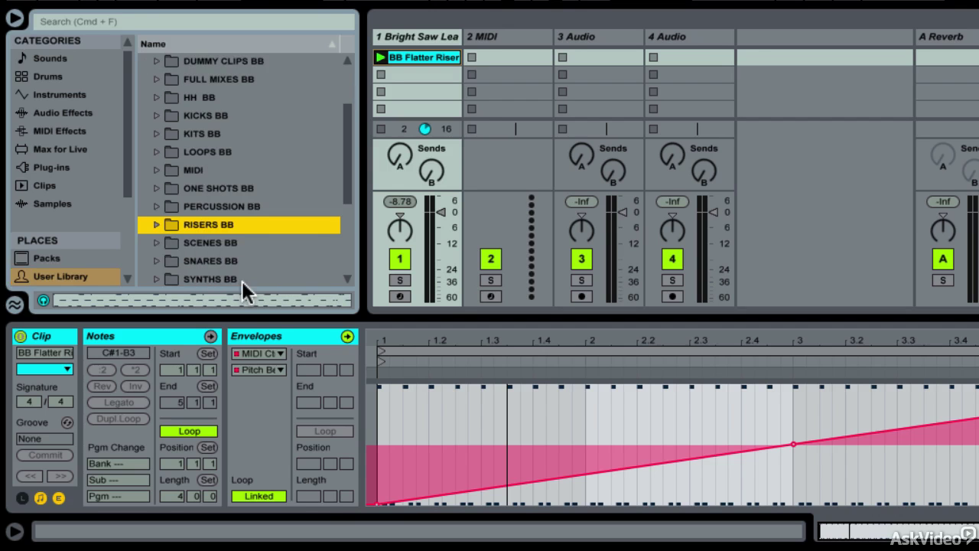
- Examine how the User Library's Clips subfolders are organised in Finder, including VOCALS BB, and close the window
{"action": "left_click_drag", "start_coordinate": [677, 126], "coordinate": [317, 29]}
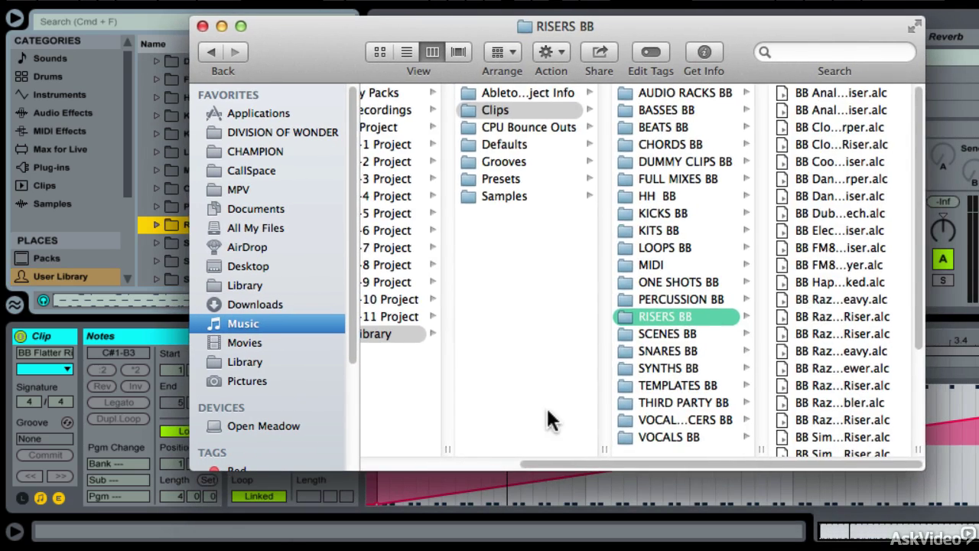
{"action": "scroll", "coordinate": [546, 415], "scroll_direction": "left", "scroll_amount": 5}
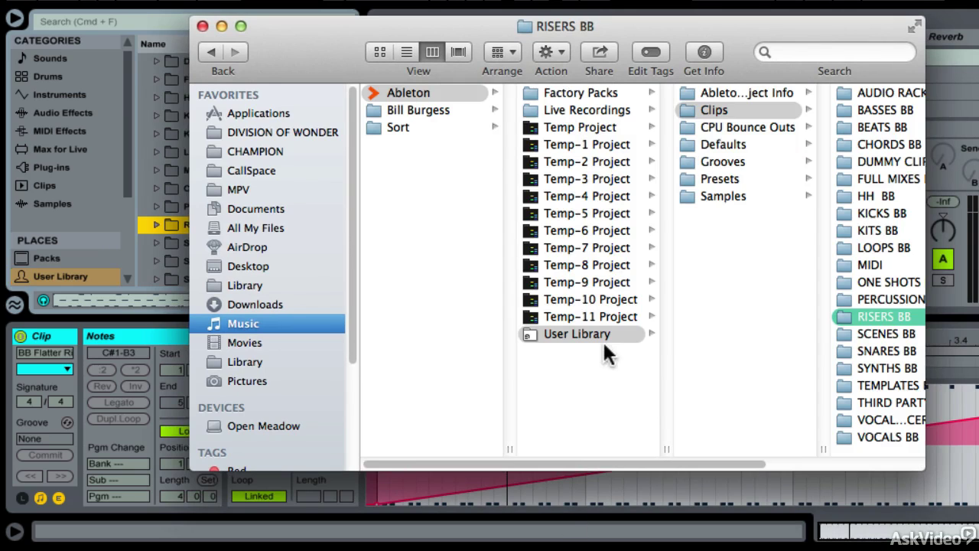
{"action": "scroll", "coordinate": [784, 300], "scroll_direction": "right", "scroll_amount": 3}
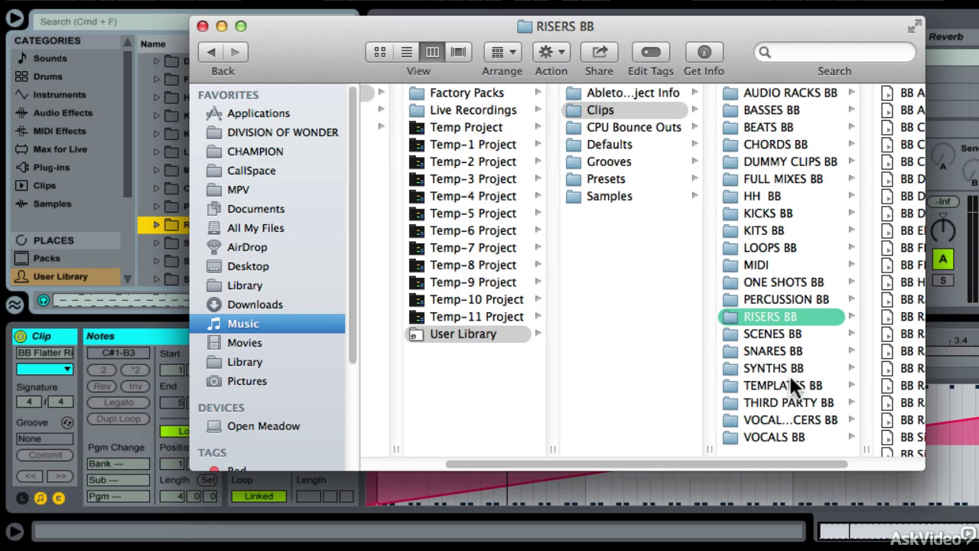
{"action": "left_click", "coordinate": [765, 435]}
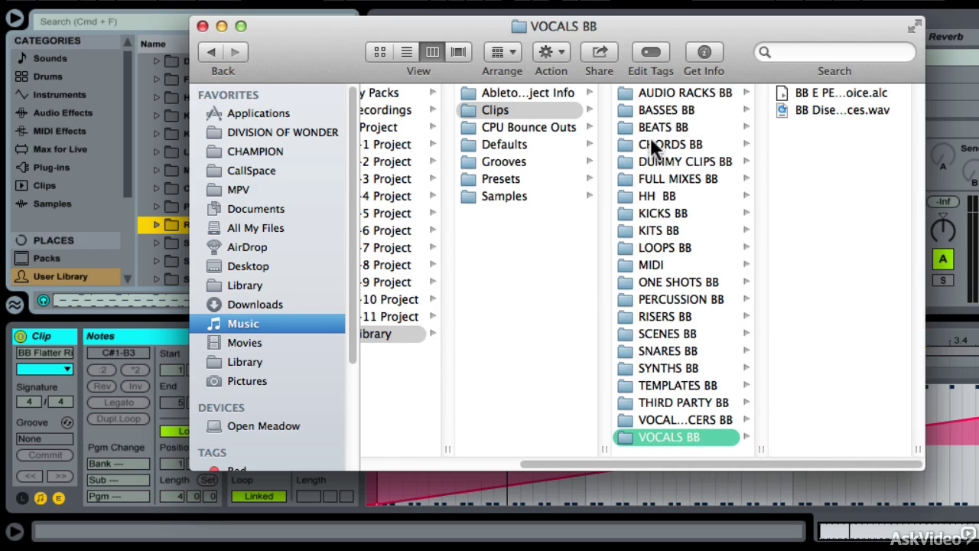
{"action": "left_click", "coordinate": [203, 27]}
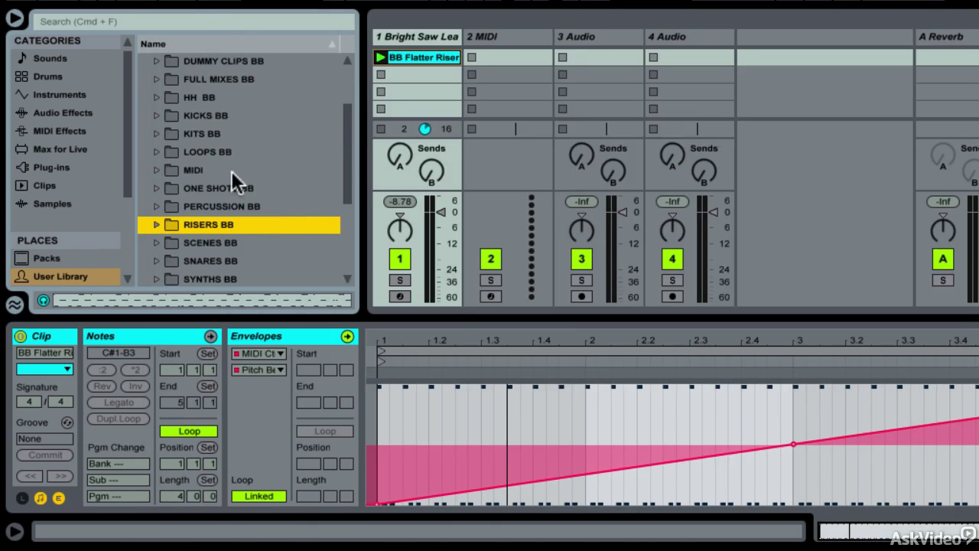
- Save the whole Bright Saw Lead track into the RISERS BB folder, keeping the name 1-Bright Saw Lead.als
{"action": "left_click", "coordinate": [156, 223]}
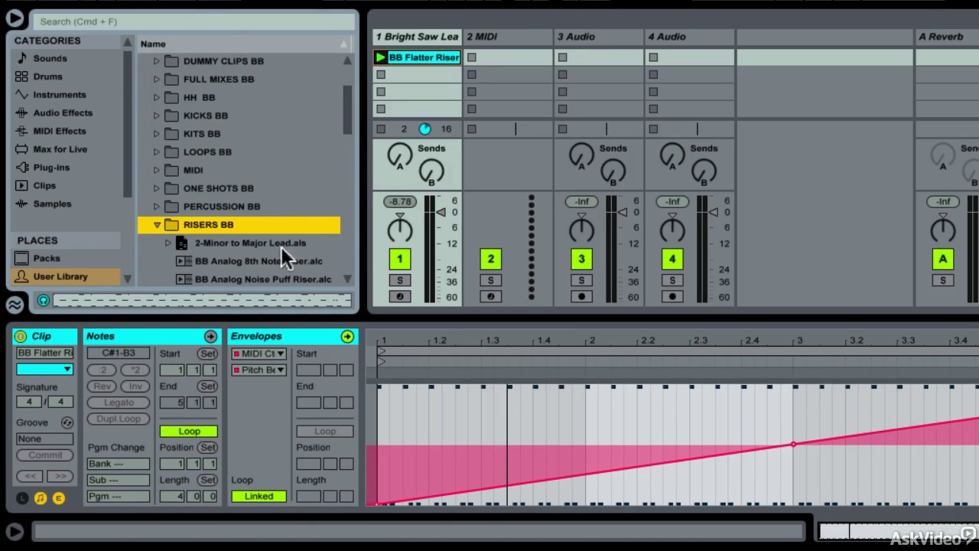
{"action": "left_click", "coordinate": [418, 34]}
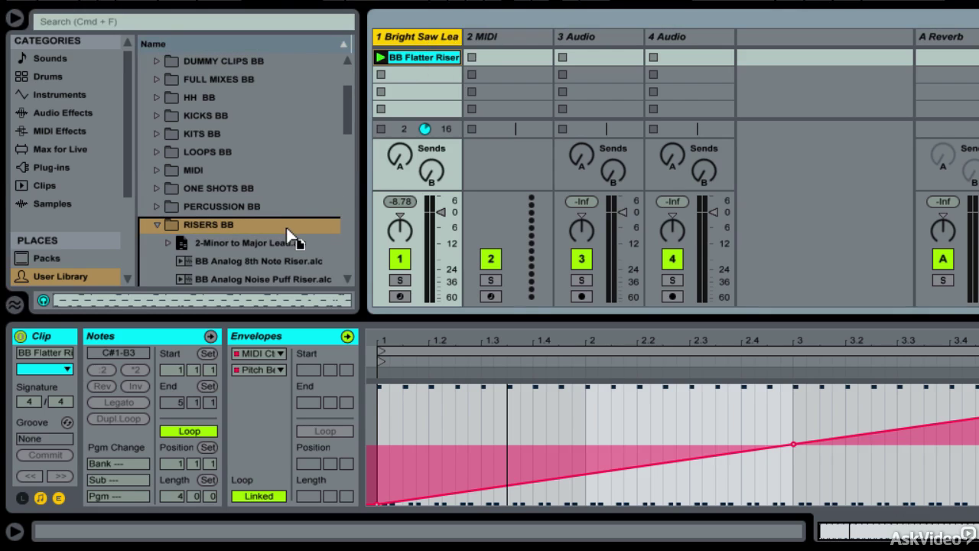
{"action": "left_click_drag", "start_coordinate": [286, 227], "coordinate": [286, 227]}
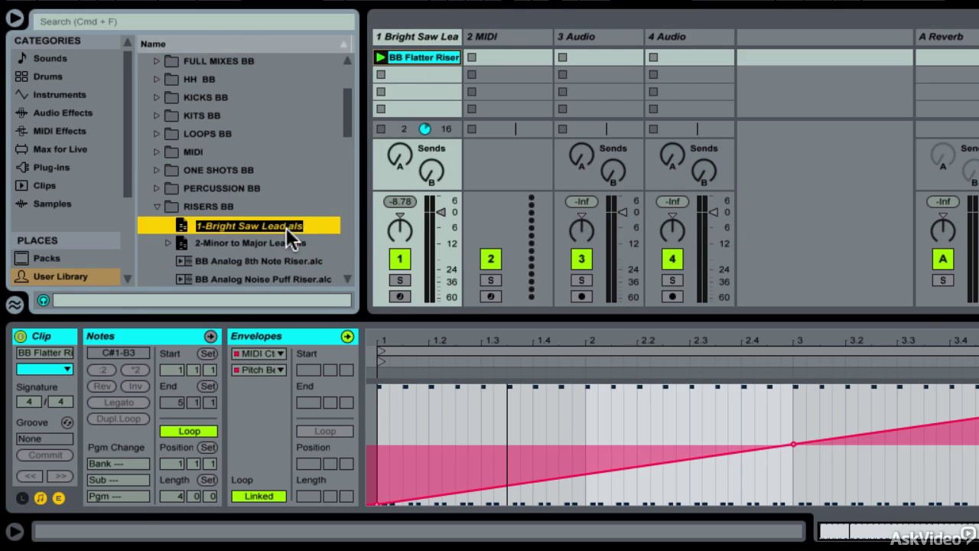
{"action": "left_click", "coordinate": [543, 410]}
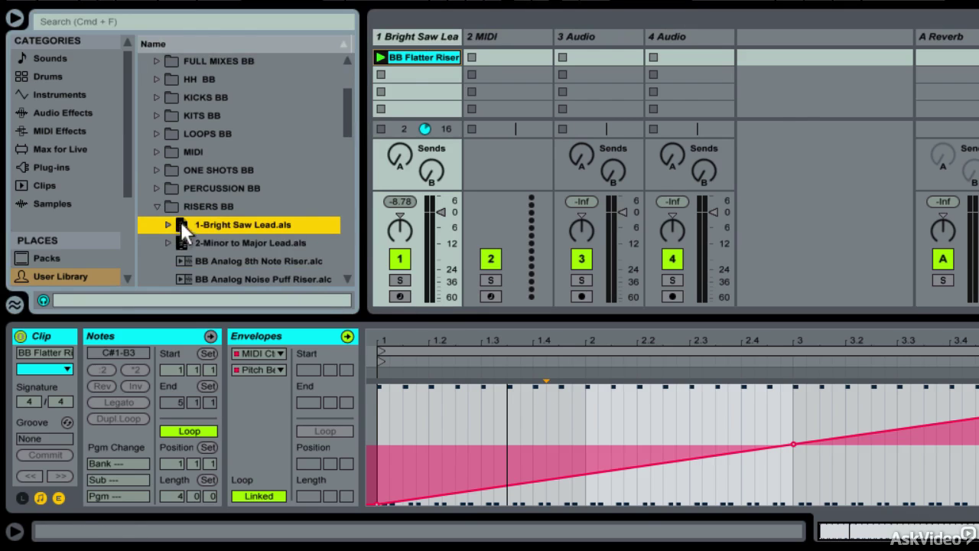
- Load the saved 1-Bright Saw Lead.als as a new track after 4 Audio and inspect its devices
{"action": "left_click_drag", "start_coordinate": [181, 223], "coordinate": [769, 62]}
{"action": "left_click", "coordinate": [772, 36]}
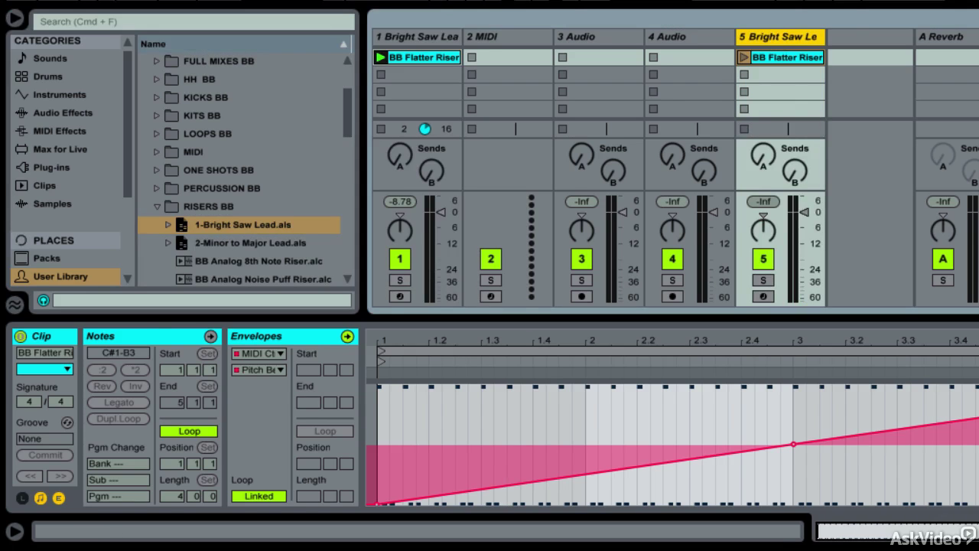
{"action": "key", "text": "shift+Tab"}
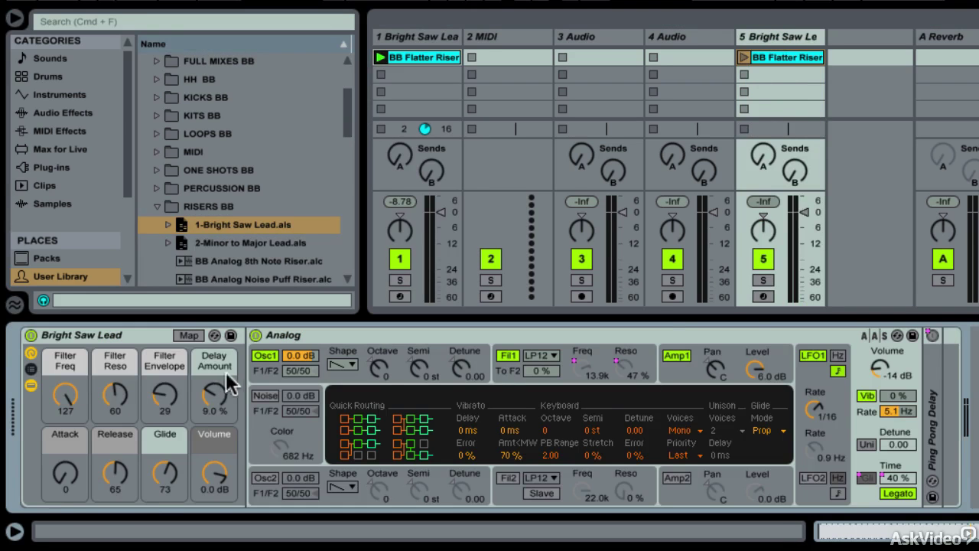
{"action": "key", "text": "shift+Tab"}
- Check the reloaded clip's C#1 and B3 notes, audition it, and delete track 5
{"action": "left_click", "coordinate": [59, 498]}
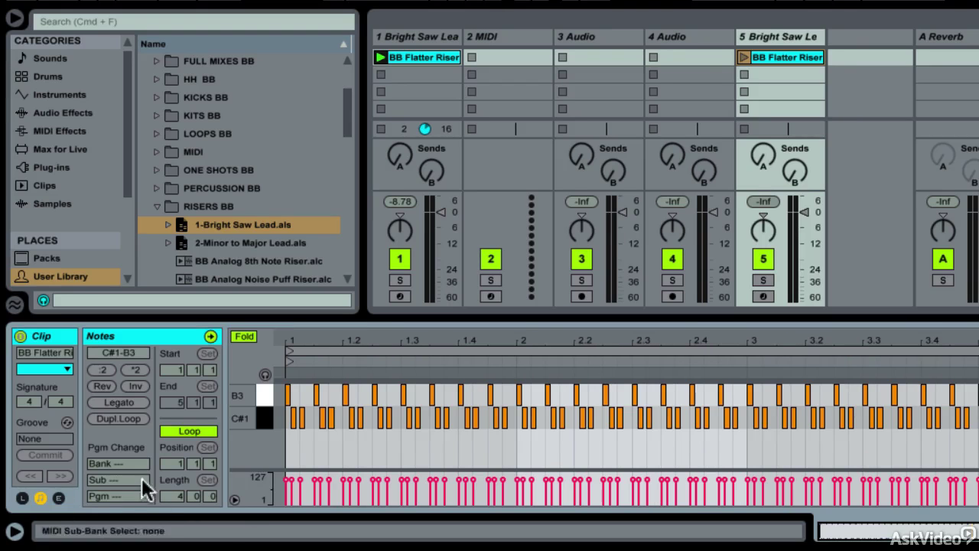
{"action": "left_click", "coordinate": [267, 420]}
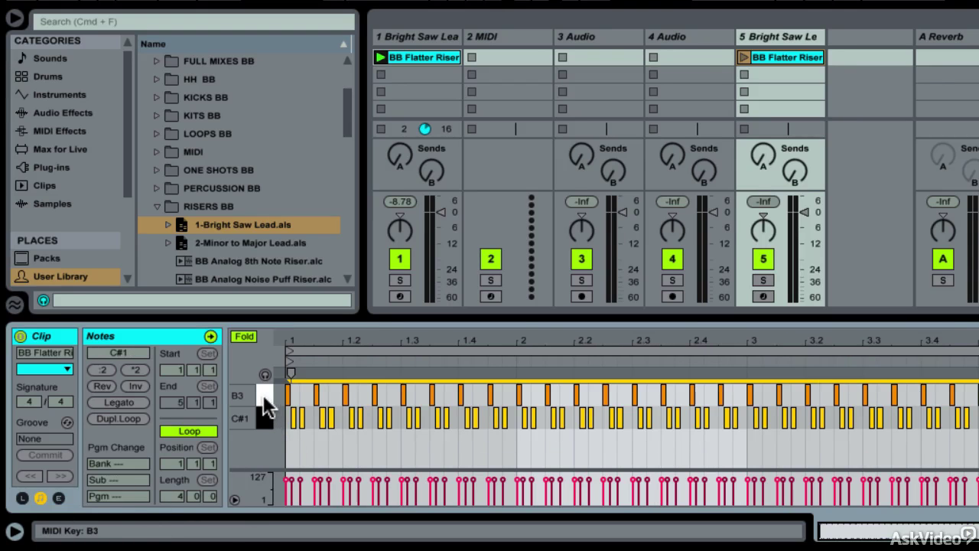
{"action": "left_click", "coordinate": [263, 395], "text": "shift"}
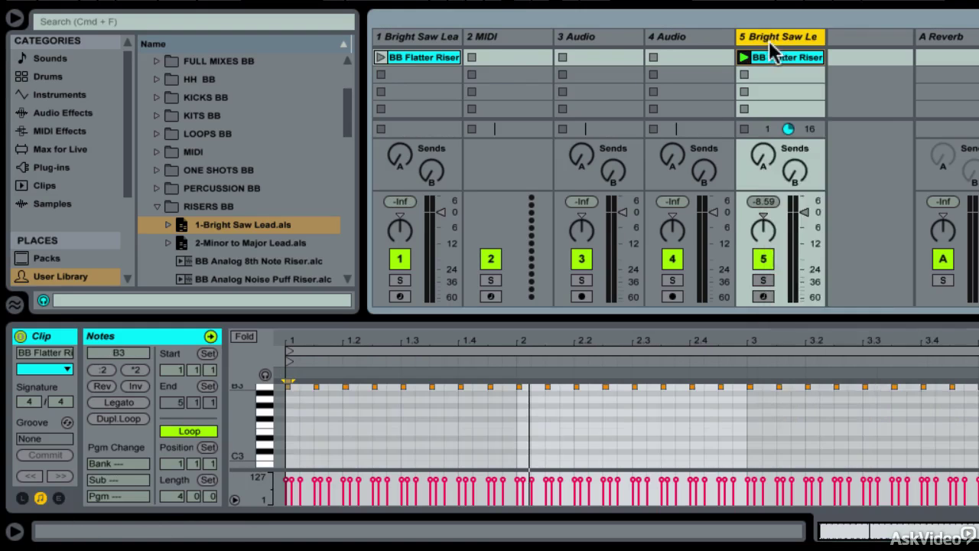
{"action": "key", "text": "Delete"}
- Set the loop length of the BB Flatter Riser clip on track 1 to 7 bars and audition it
{"action": "left_click", "coordinate": [411, 33]}
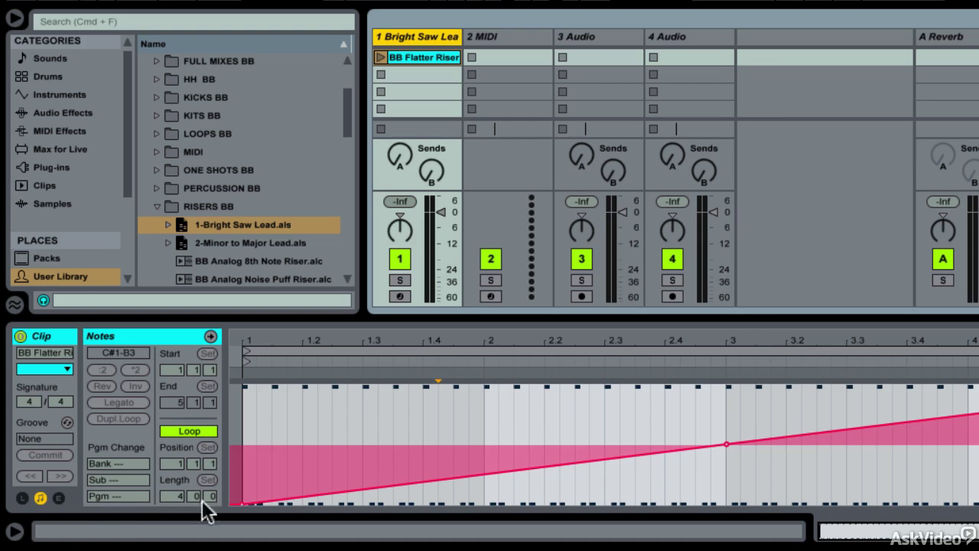
{"action": "left_click", "coordinate": [173, 495]}
{"action": "left_click_drag", "start_coordinate": [173, 495], "coordinate": [173, 472]}
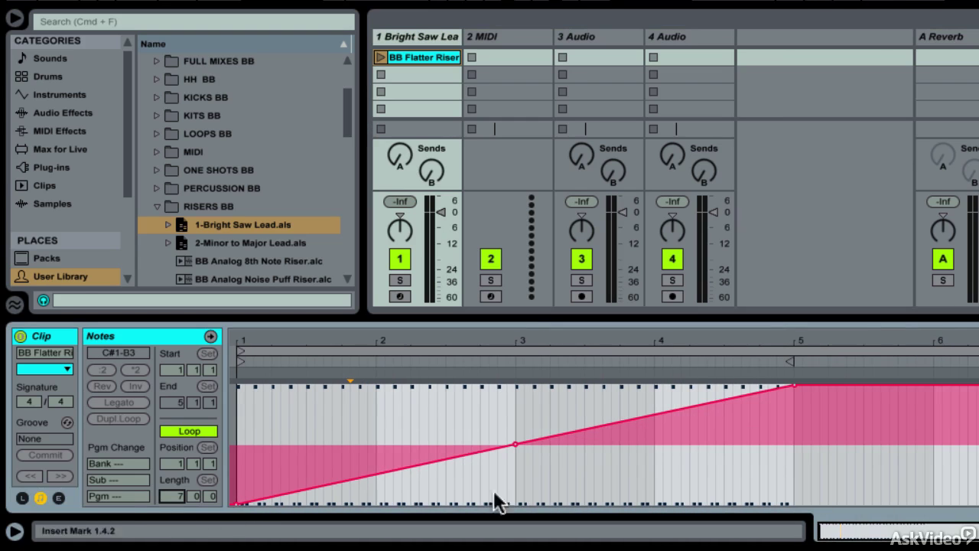
{"action": "left_click", "coordinate": [752, 361]}
{"action": "left_click", "coordinate": [635, 360]}
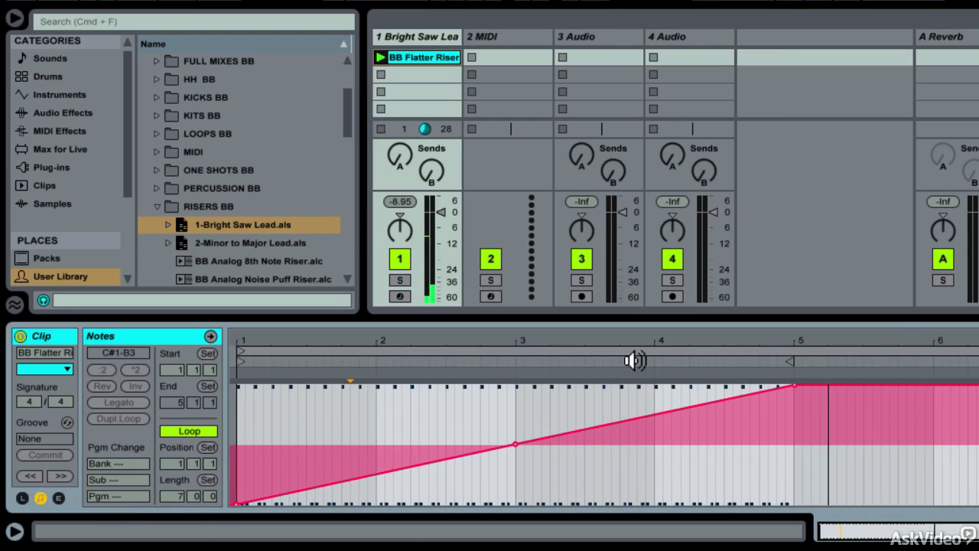
- Turn up the Bright Saw Lead track's send B to the Delay return while the clip plays
{"action": "left_click", "coordinate": [431, 170]}
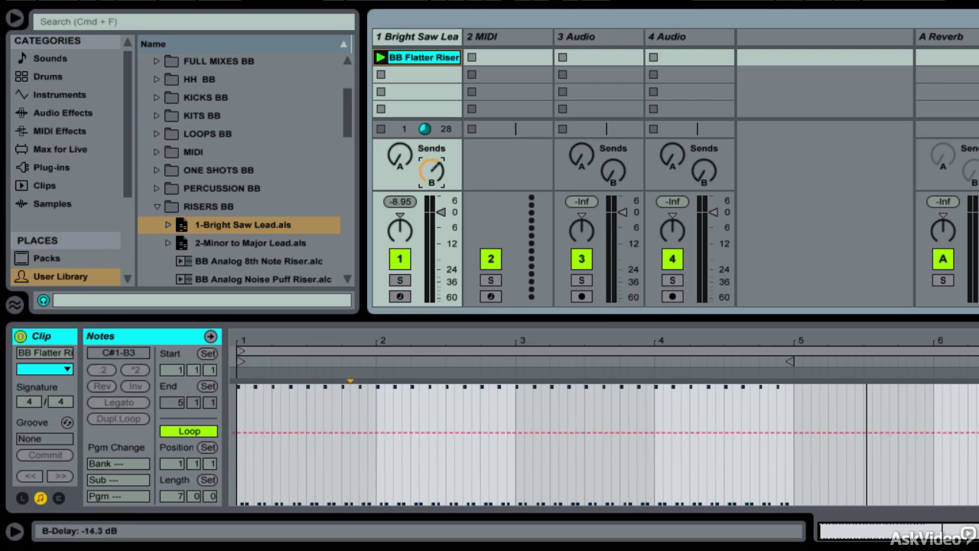
{"action": "left_click", "coordinate": [681, 365]}
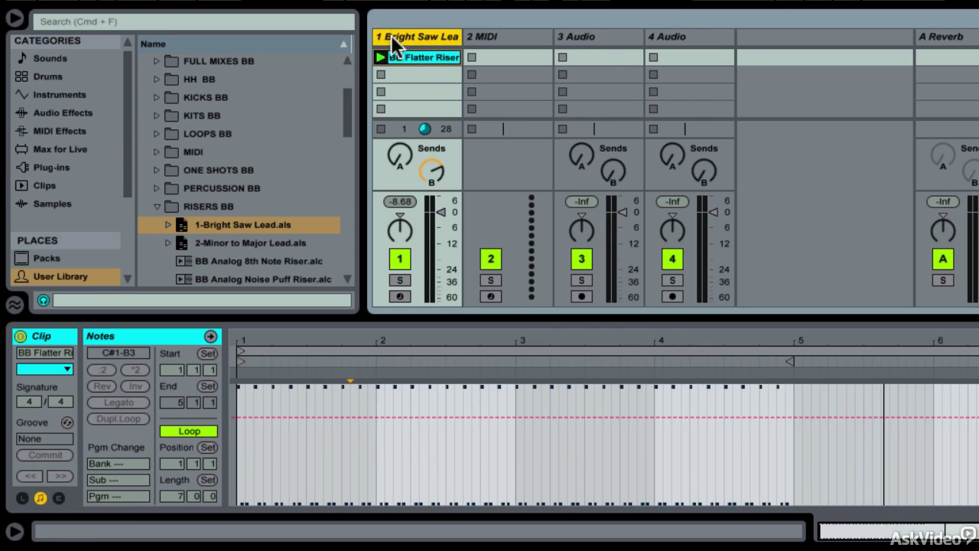
- Freeze the Bright Saw Lead track and flatten it to audio
{"action": "right_click", "coordinate": [398, 54]}
{"action": "left_click", "coordinate": [448, 242]}
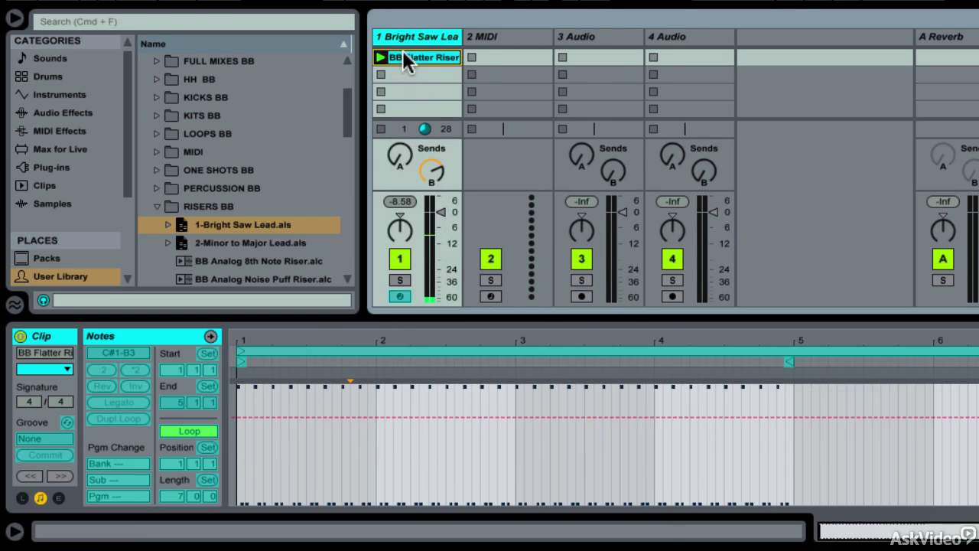
{"action": "right_click", "coordinate": [402, 50]}
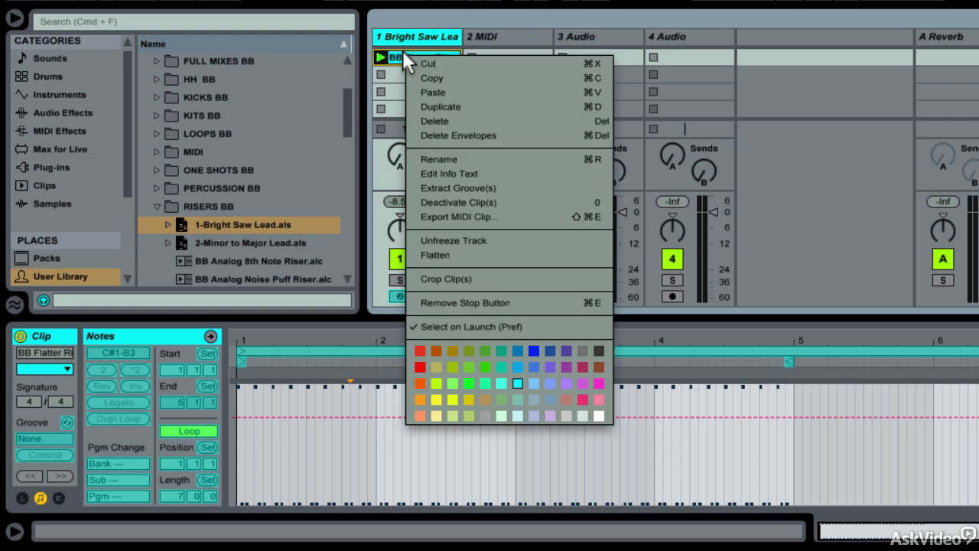
{"action": "left_click", "coordinate": [421, 254]}
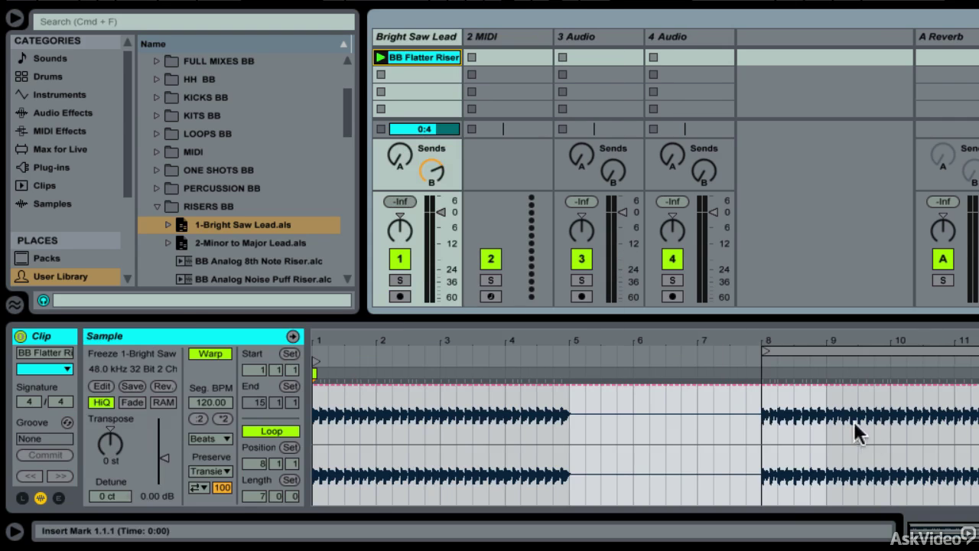
- Move the flattened clip's 7-bar loop to start at bar 1 and turn the track's send B fully down during playback
{"action": "left_click", "coordinate": [790, 350]}
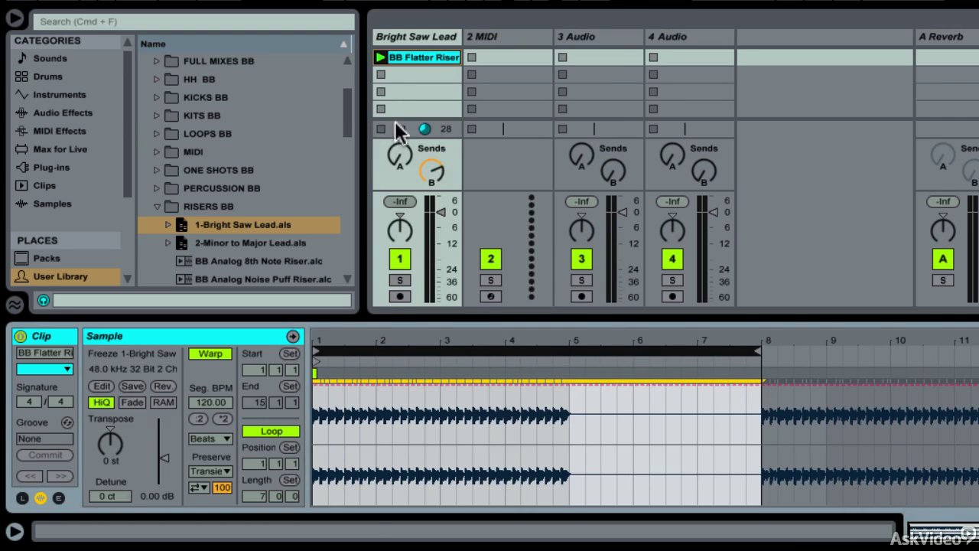
{"action": "left_click", "coordinate": [380, 58]}
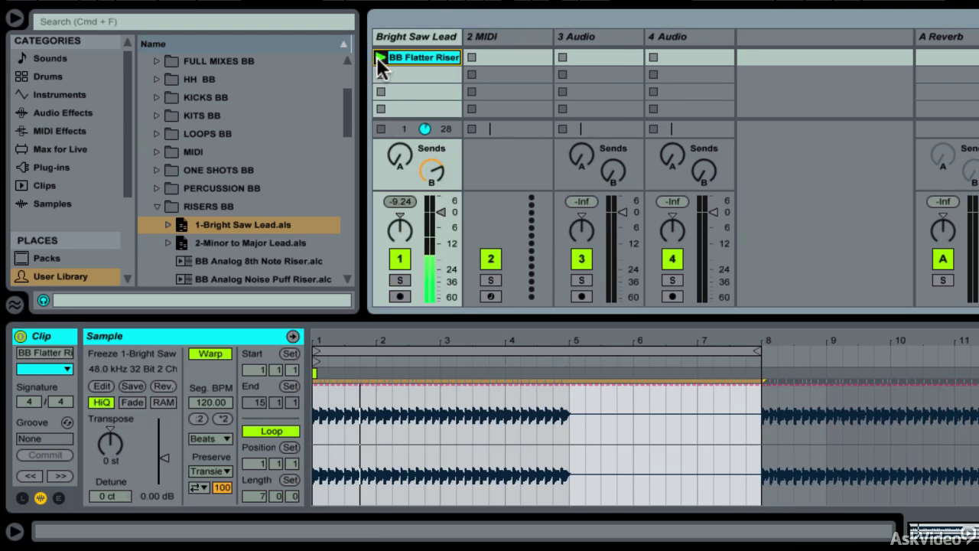
{"action": "left_click_drag", "start_coordinate": [425, 169], "coordinate": [426, 230]}
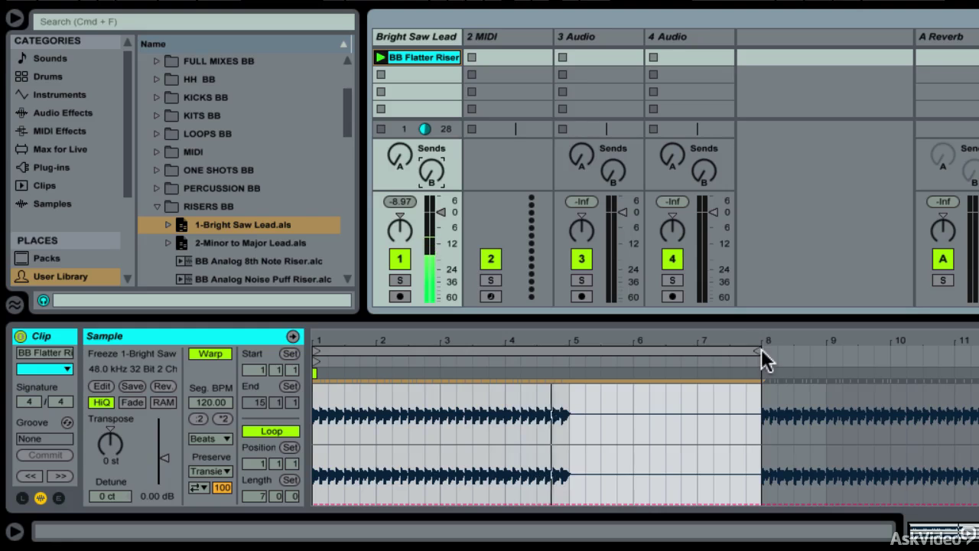
- Shorten the flattened clip's loop length to 5 bars and crop the sample to it
{"action": "mouse_move", "coordinate": [757, 350]}
{"action": "left_mouse_down"}
{"action": "mouse_move", "coordinate": [601, 350]}
{"action": "mouse_move", "coordinate": [633, 350]}
{"action": "left_mouse_up"}
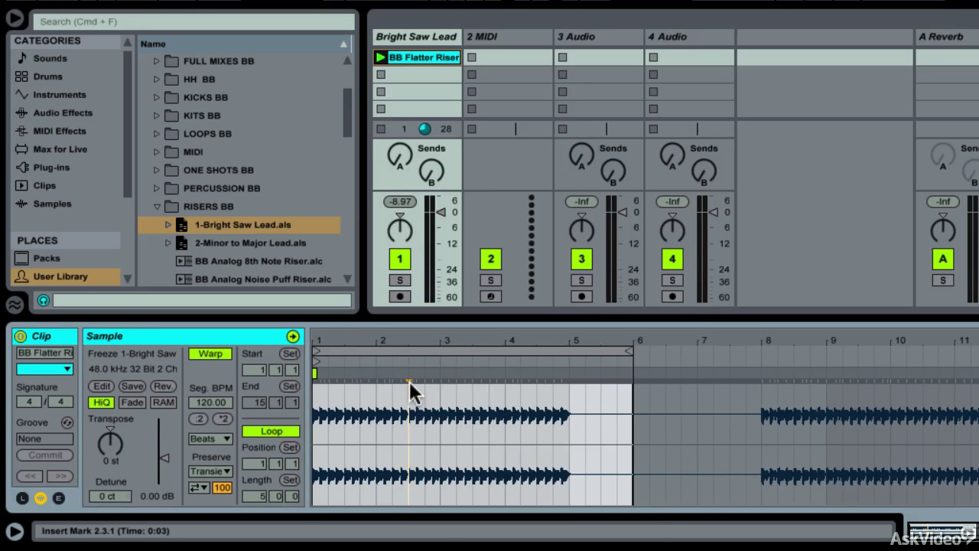
{"action": "right_click", "coordinate": [409, 381]}
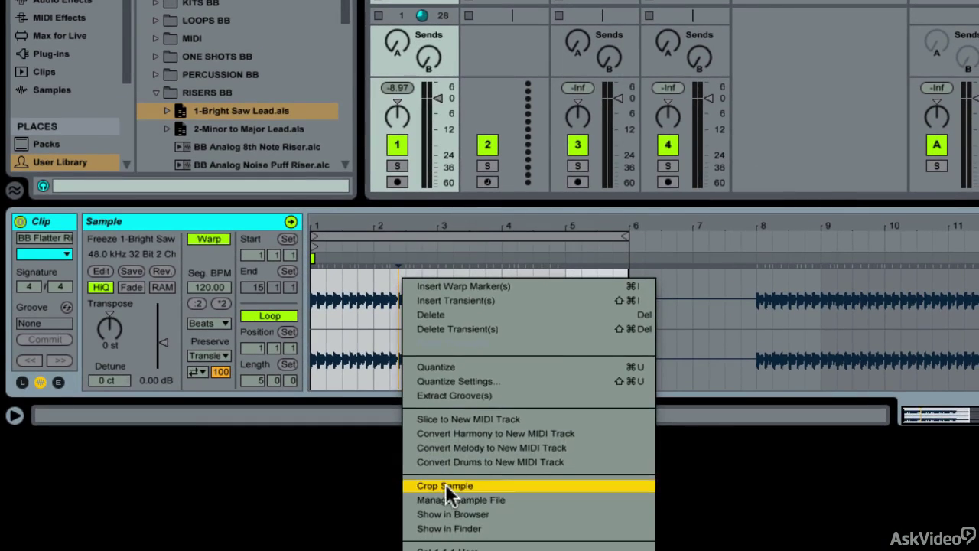
{"action": "left_click", "coordinate": [445, 483]}
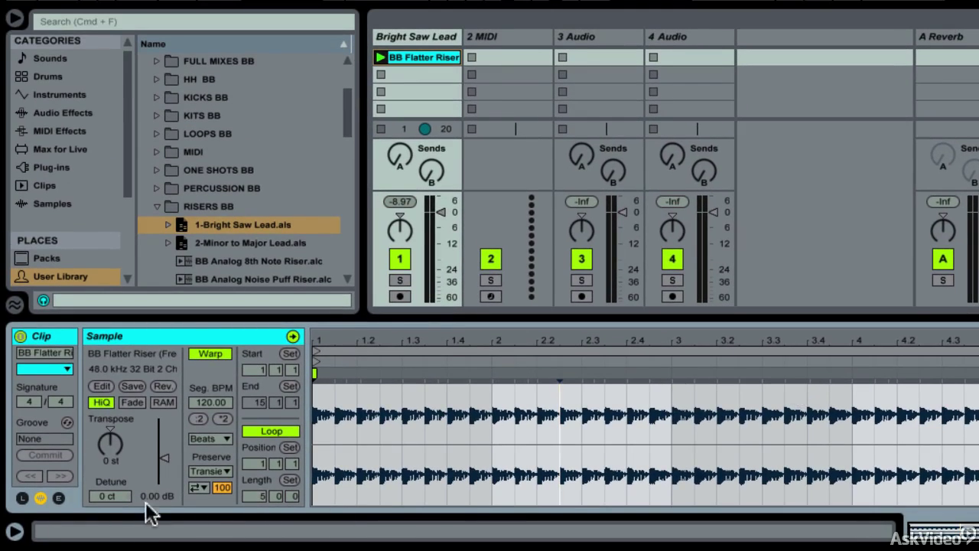
- Shape the clip's Mixer Track Volume envelope into a rising ramp from a lowered start point and audition it
{"action": "left_click", "coordinate": [61, 495]}
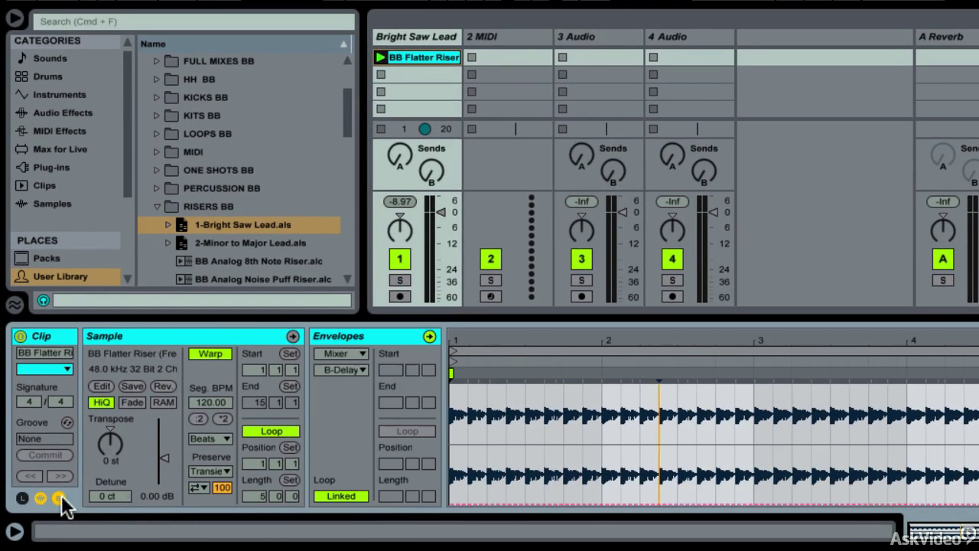
{"action": "left_click", "coordinate": [344, 371]}
{"action": "left_click", "coordinate": [353, 412]}
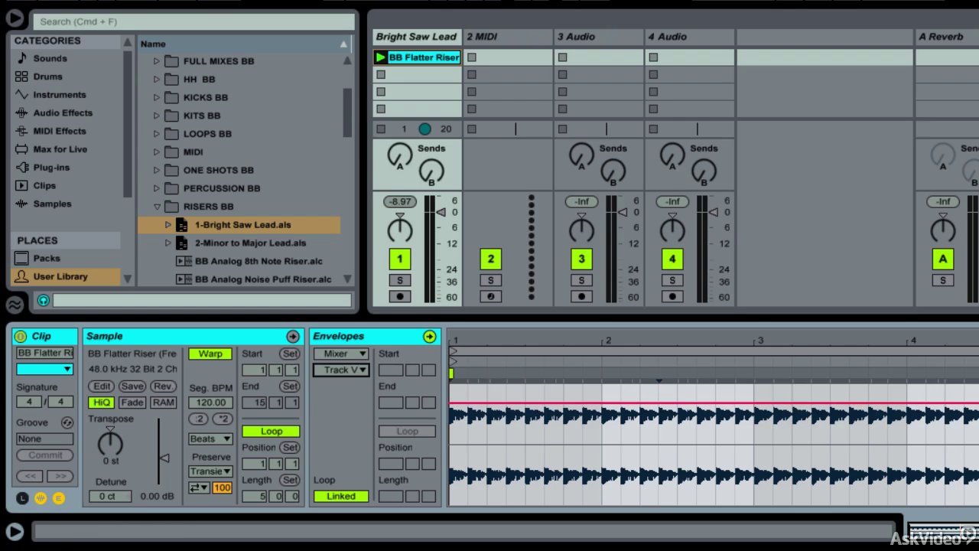
{"action": "left_click_drag", "start_coordinate": [451, 385], "coordinate": [451, 428]}
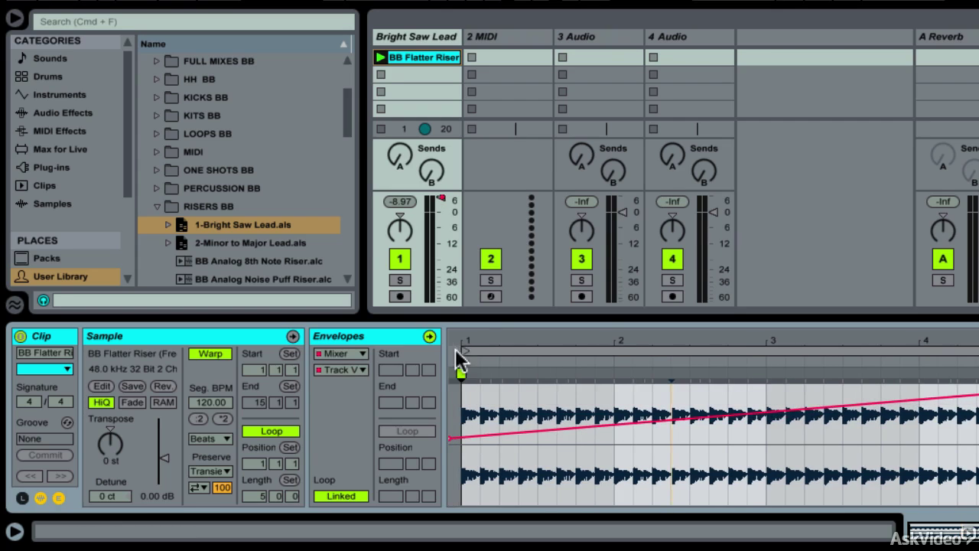
{"action": "left_click", "coordinate": [380, 58]}
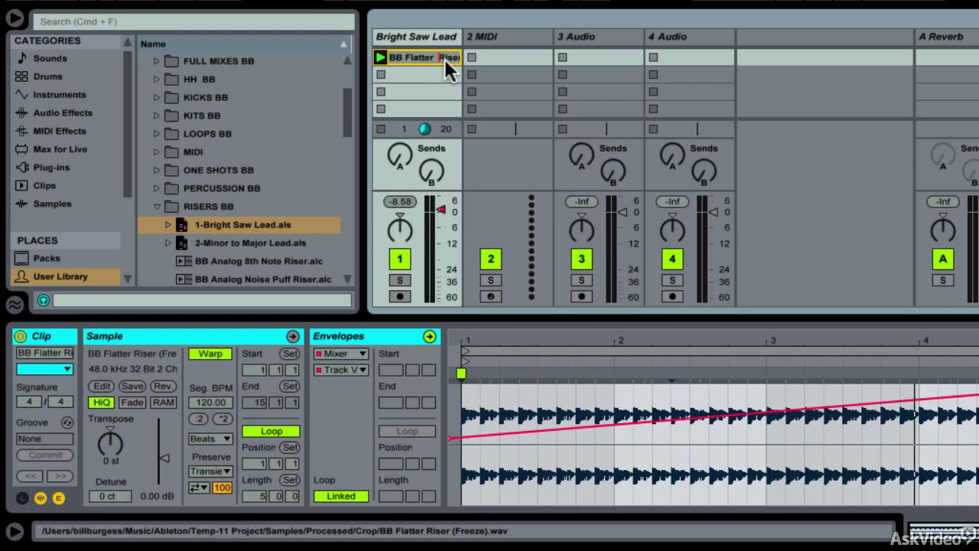
- Rename the clip BB Flatter AudioRiser (Freeze) and save it into the RISERS BB folder of the User Library
{"action": "left_click", "coordinate": [407, 76]}
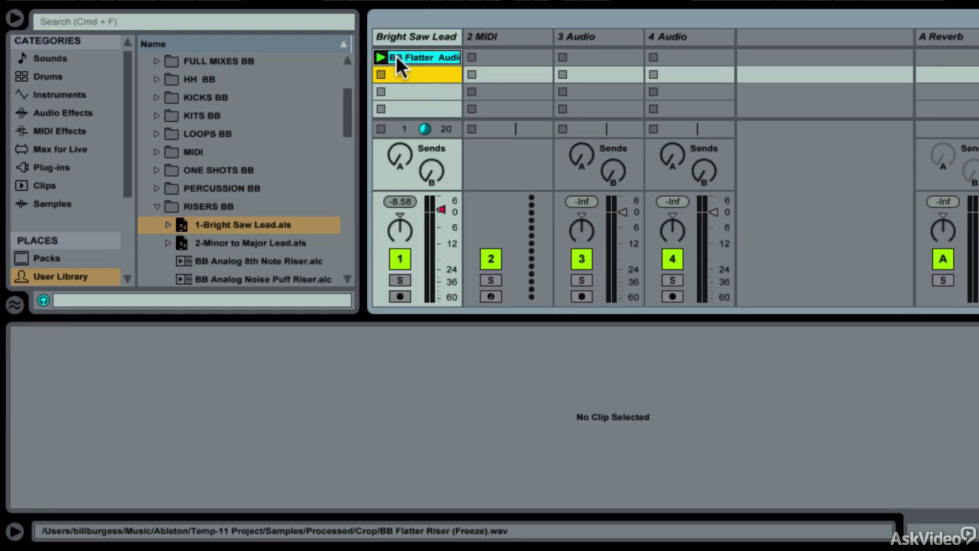
{"action": "left_click_drag", "start_coordinate": [394, 64], "coordinate": [210, 205]}
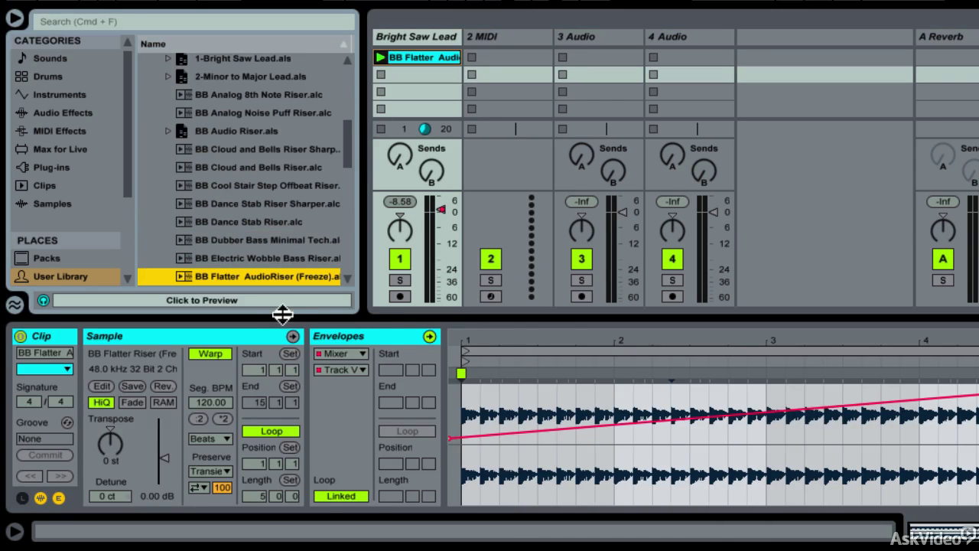
{"action": "left_click_drag", "start_coordinate": [360, 282], "coordinate": [406, 367]}
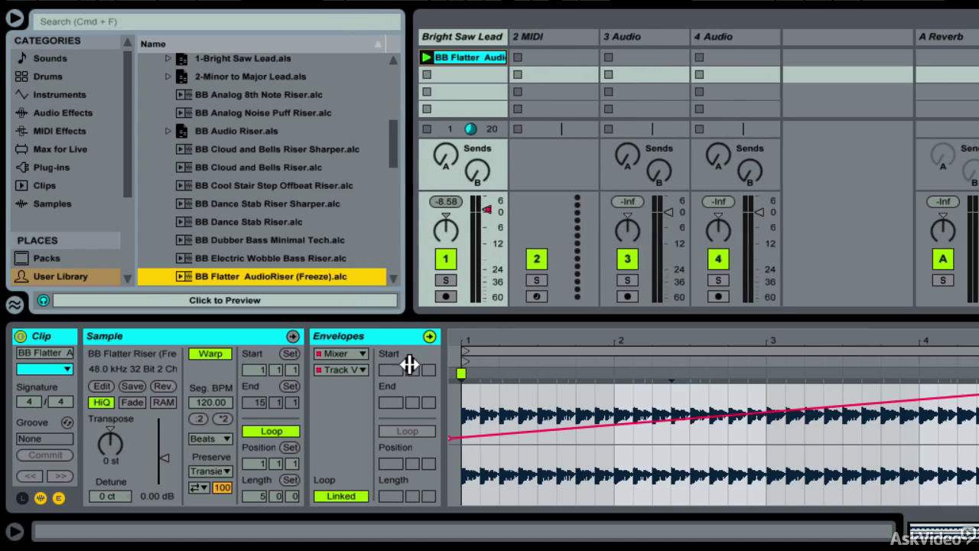
{"action": "scroll", "coordinate": [314, 266], "scroll_direction": "down", "scroll_amount": 5}
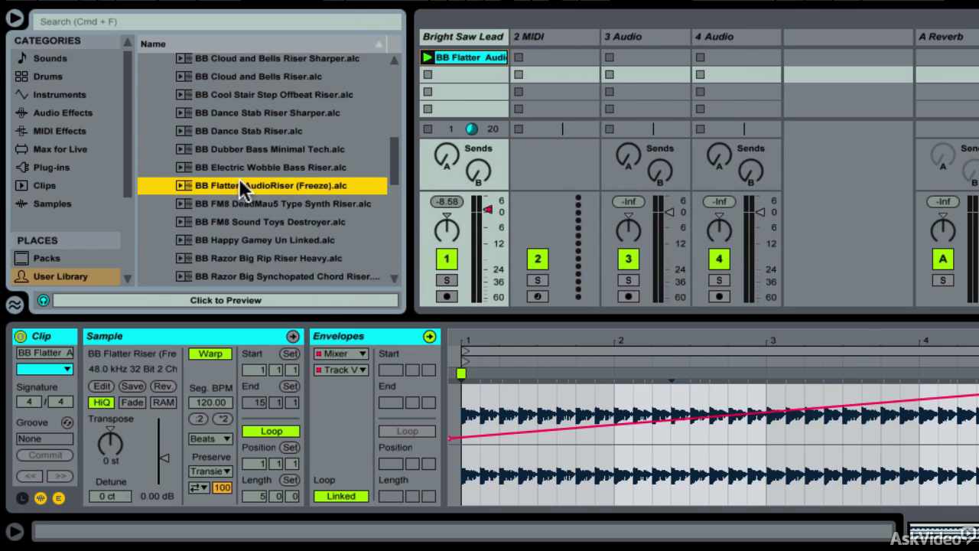
- Load BB Flatter AudioRiser (Freeze).alc as a new track after 4 Audio and audition it with the original clip stopped
{"action": "left_click_drag", "start_coordinate": [237, 185], "coordinate": [826, 58]}
{"action": "left_click", "coordinate": [811, 70]}
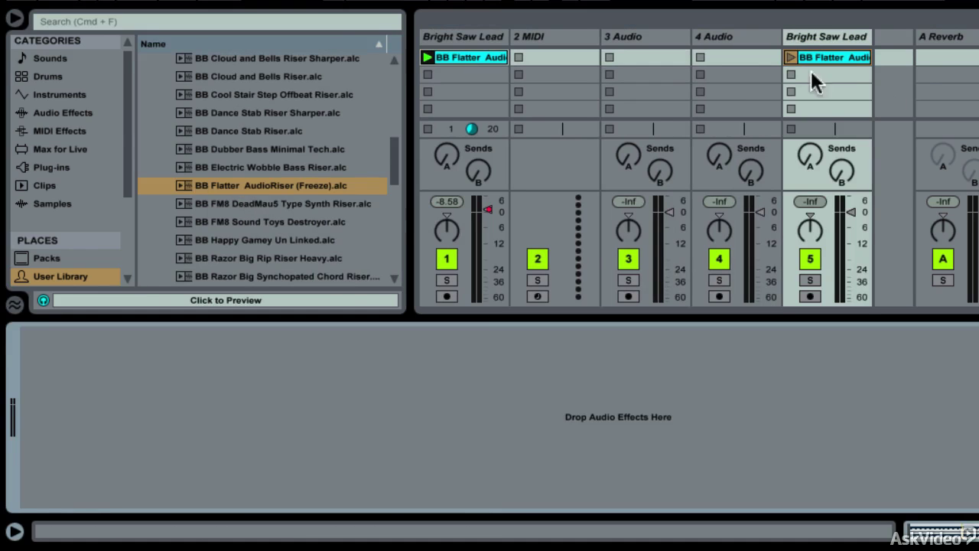
{"action": "left_click", "coordinate": [427, 74]}
{"action": "left_click", "coordinate": [790, 57]}
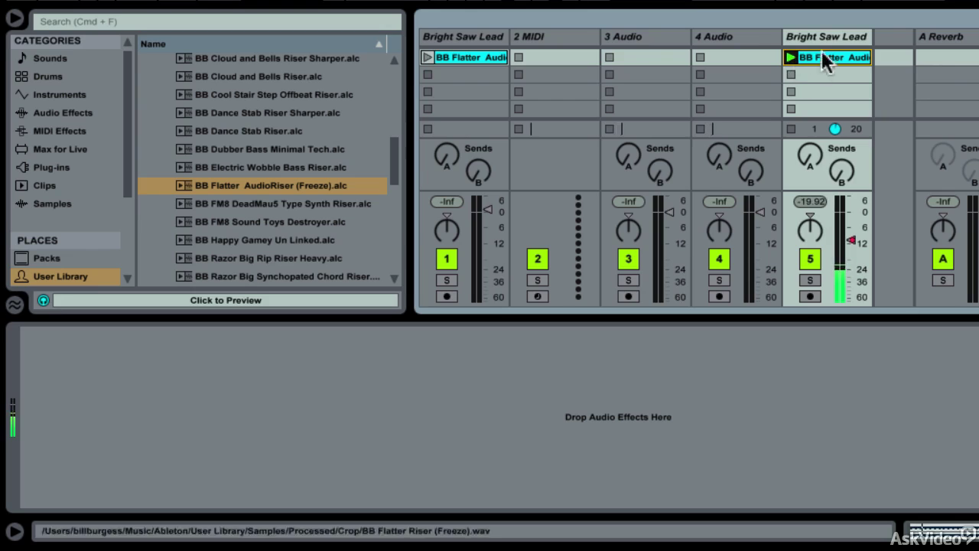
{"action": "left_click", "coordinate": [819, 38]}
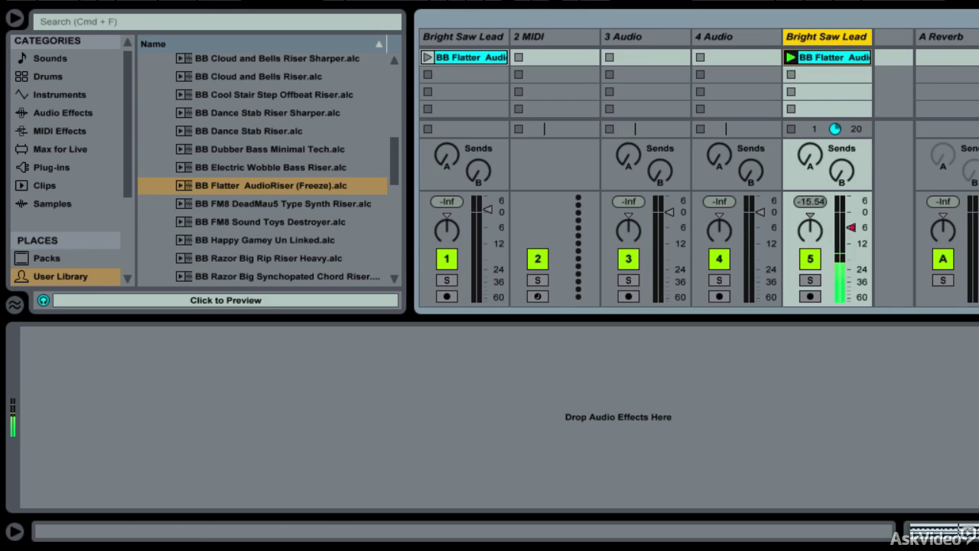
{"action": "key", "text": "space"}
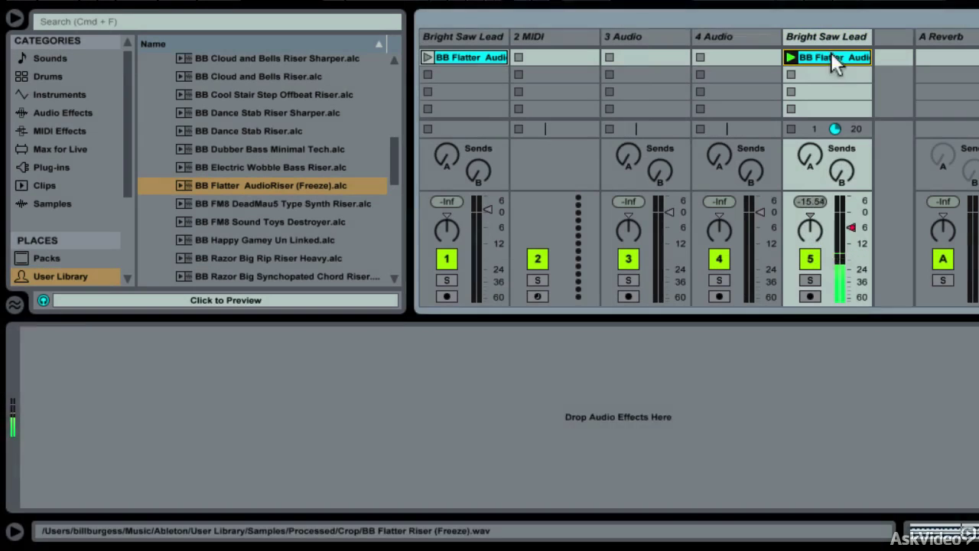
- Check the reloaded clip's volume modulation and its Track Volume automation on track 5
{"action": "left_click", "coordinate": [831, 55]}
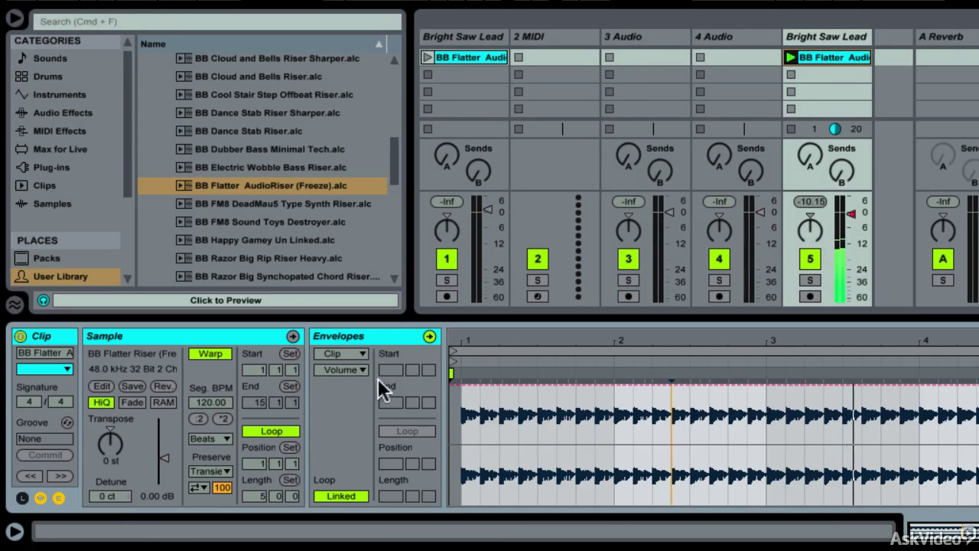
{"action": "left_click", "coordinate": [342, 369]}
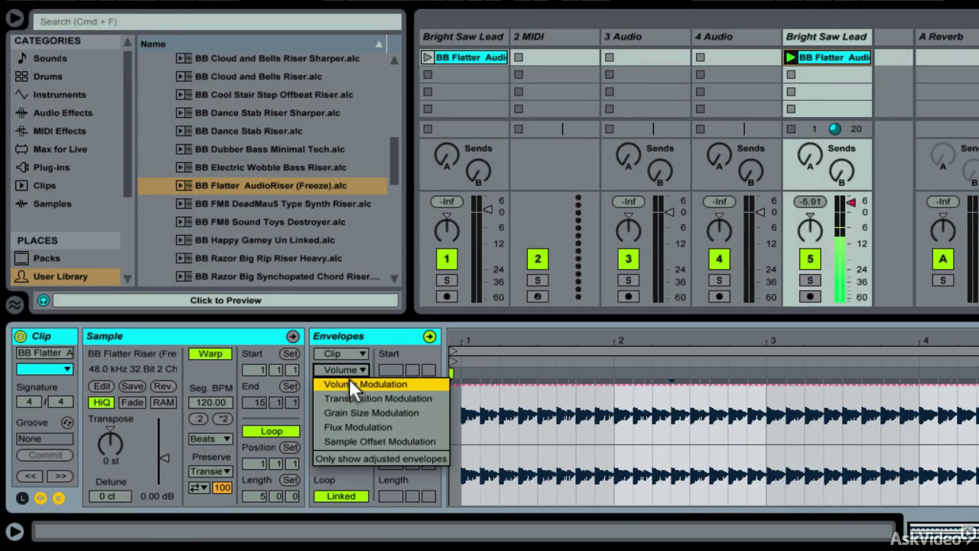
{"action": "left_click", "coordinate": [348, 384]}
{"action": "right_click", "coordinate": [850, 197]}
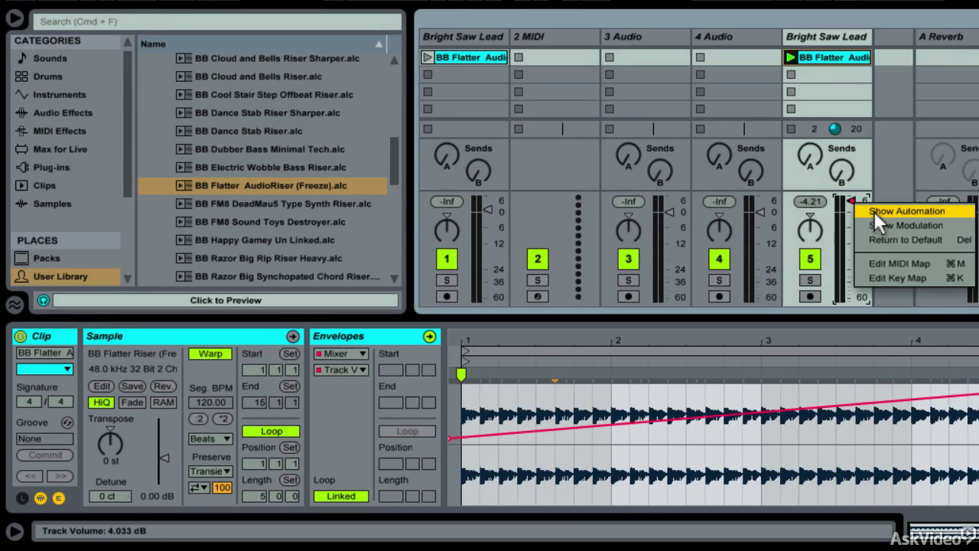
{"action": "left_click", "coordinate": [875, 211]}
- Preview the saved riser clips in RISERS BB from BB Dubber Bass Minimal Tech.alc up to BB Cool Stair Step Offbeat Riser.alc
{"action": "scroll", "coordinate": [280, 161], "scroll_direction": "up", "scroll_amount": 4}
{"action": "scroll", "coordinate": [281, 160], "scroll_direction": "down", "scroll_amount": 5}
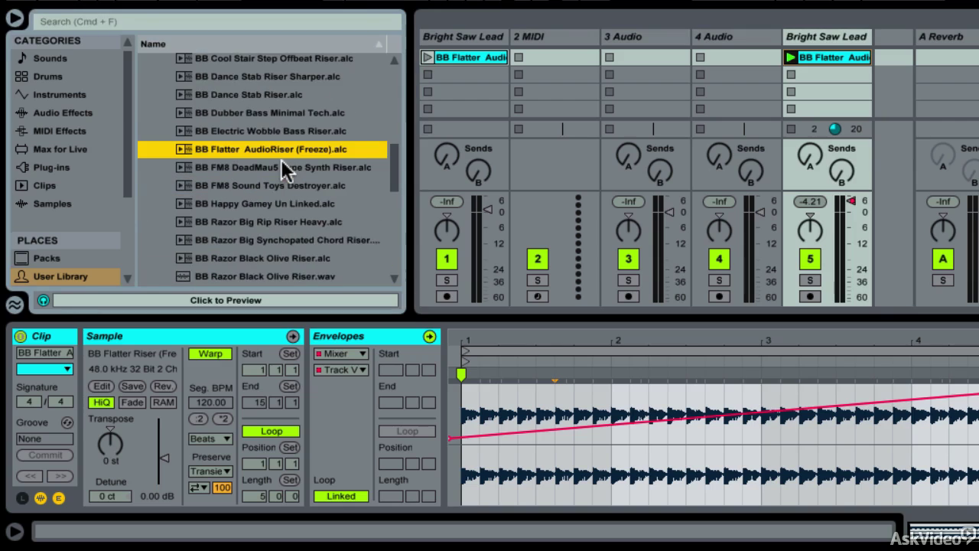
{"action": "left_click", "coordinate": [248, 112]}
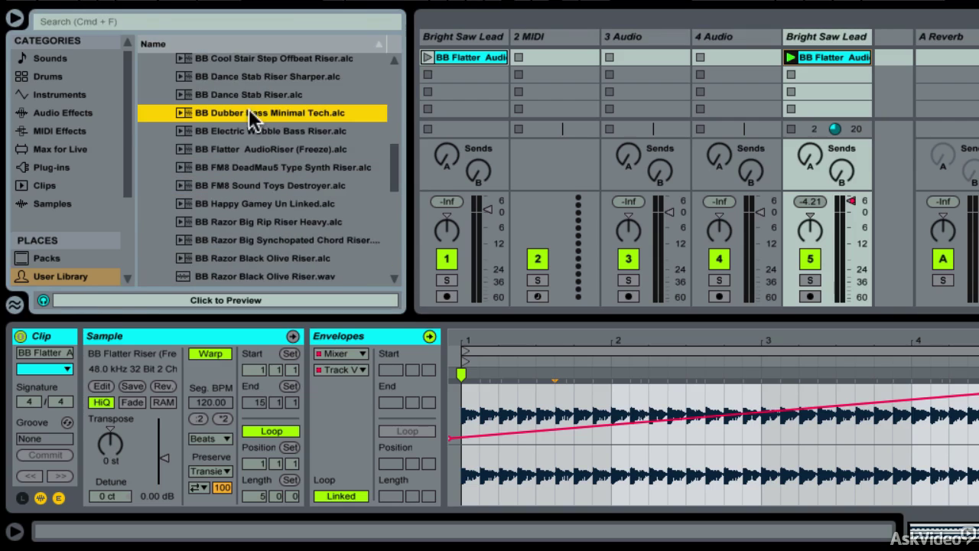
{"action": "left_click", "coordinate": [77, 298]}
{"action": "key", "text": "Up"}
{"action": "key", "text": "Up"}
{"action": "key", "text": "Up"}
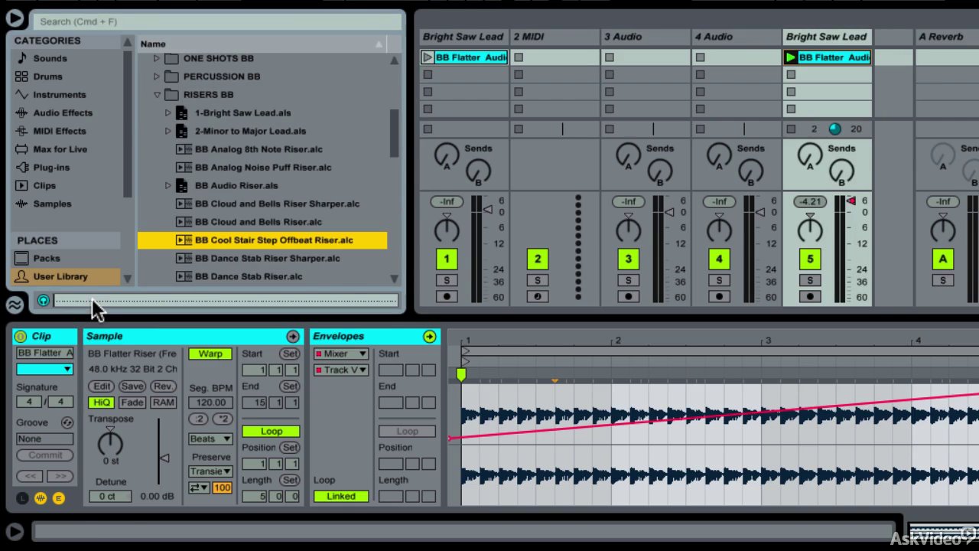